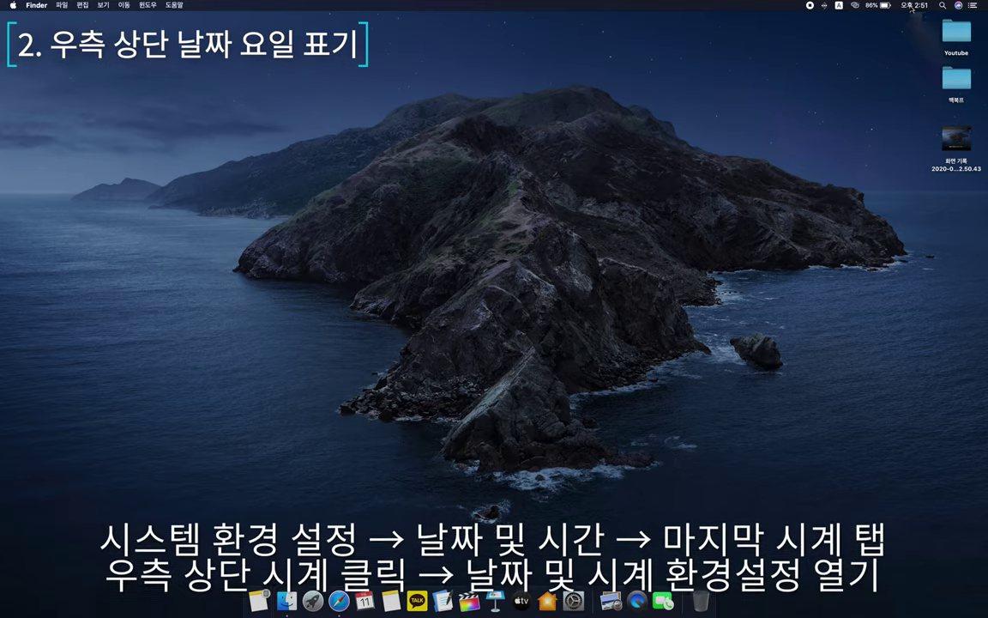
- Open the date and time preferences for the menu bar clock
click(910, 6)
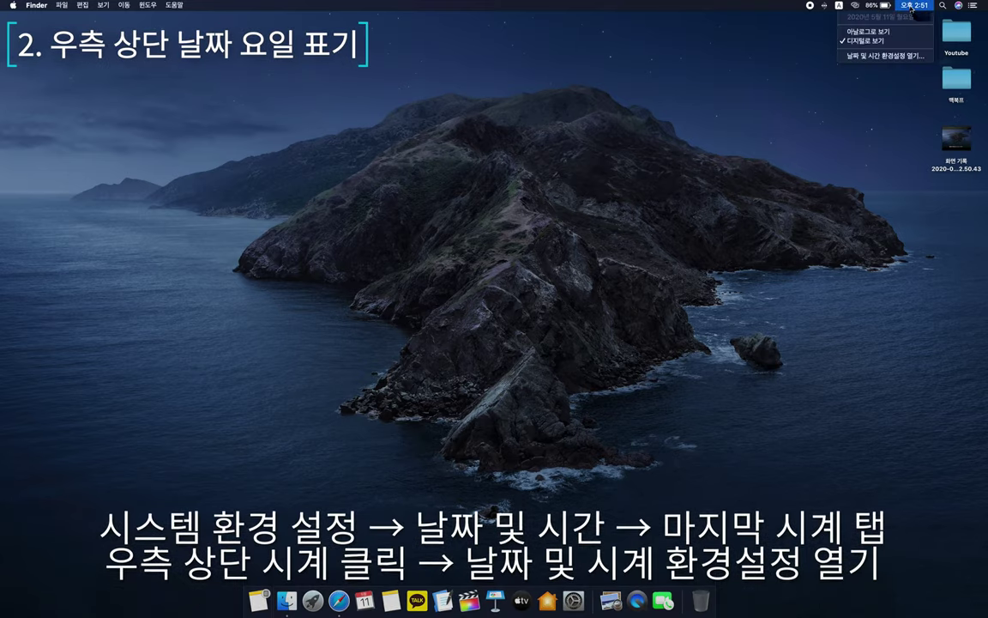
click(885, 55)
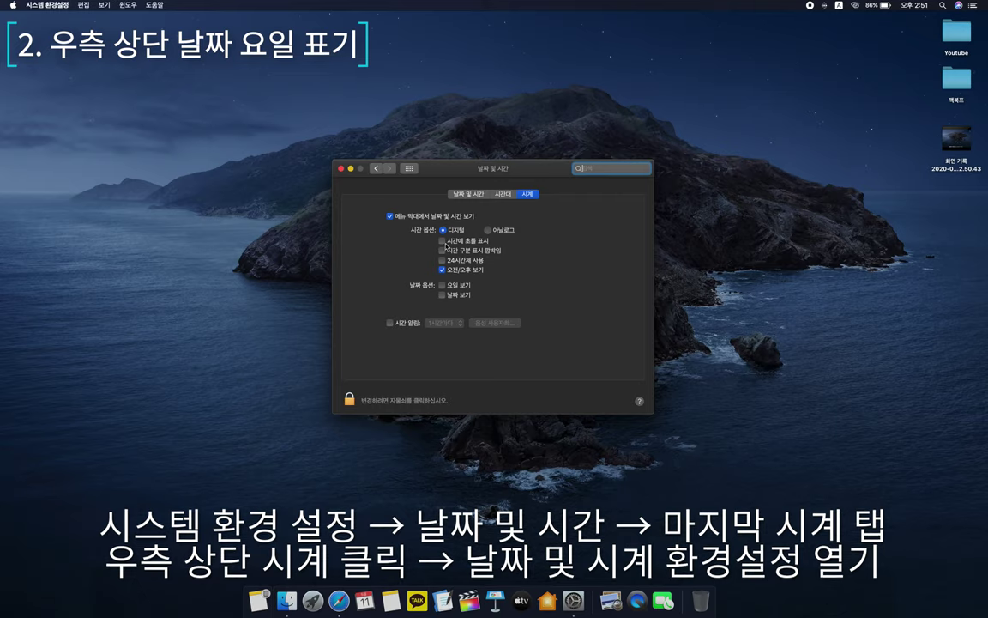
- Try showing seconds in the menu bar clock
click(442, 241)
click(443, 241)
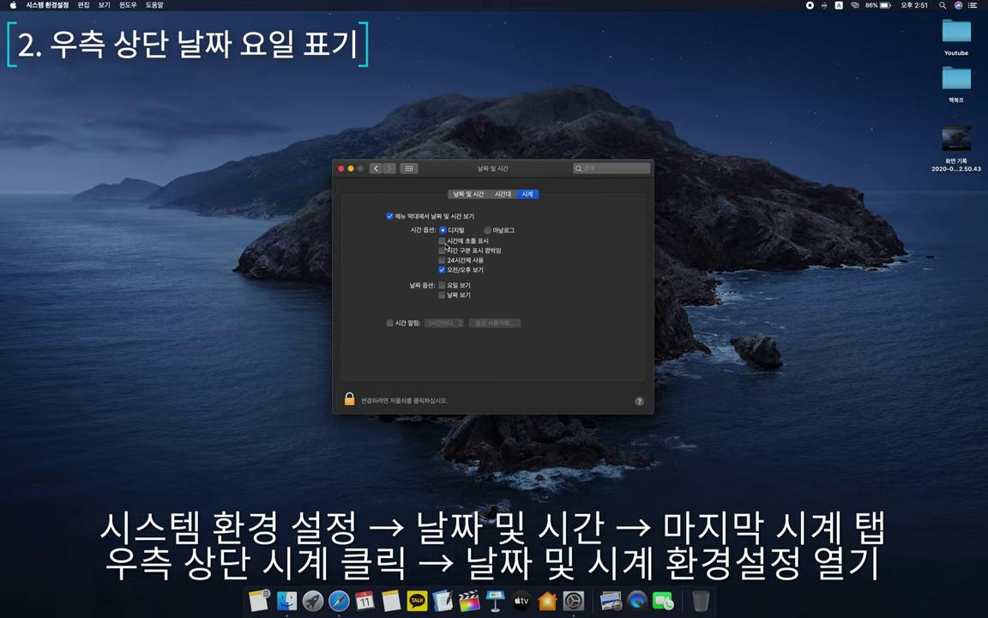
click(443, 241)
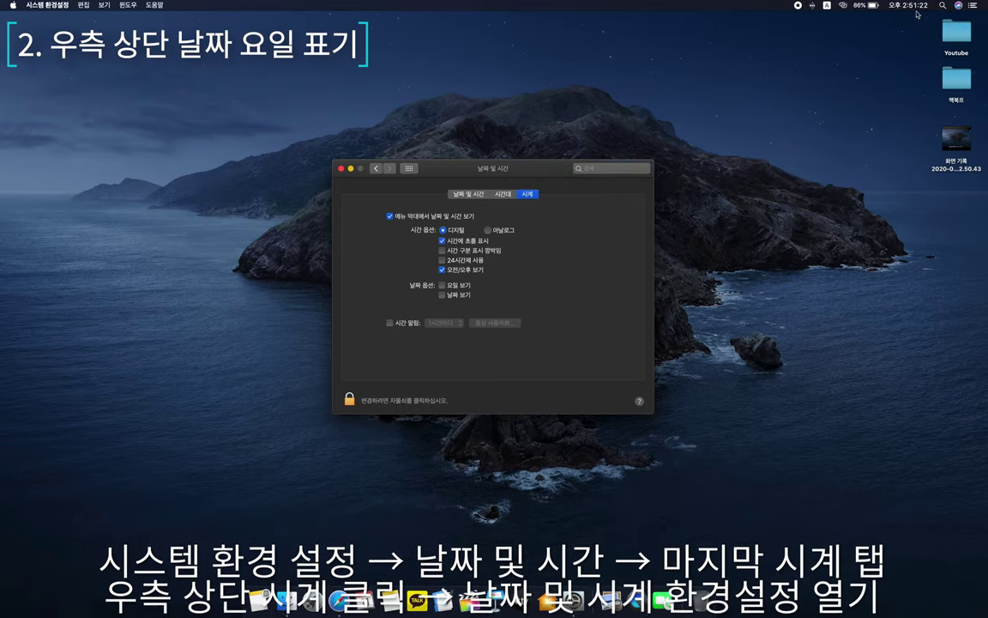
click(442, 241)
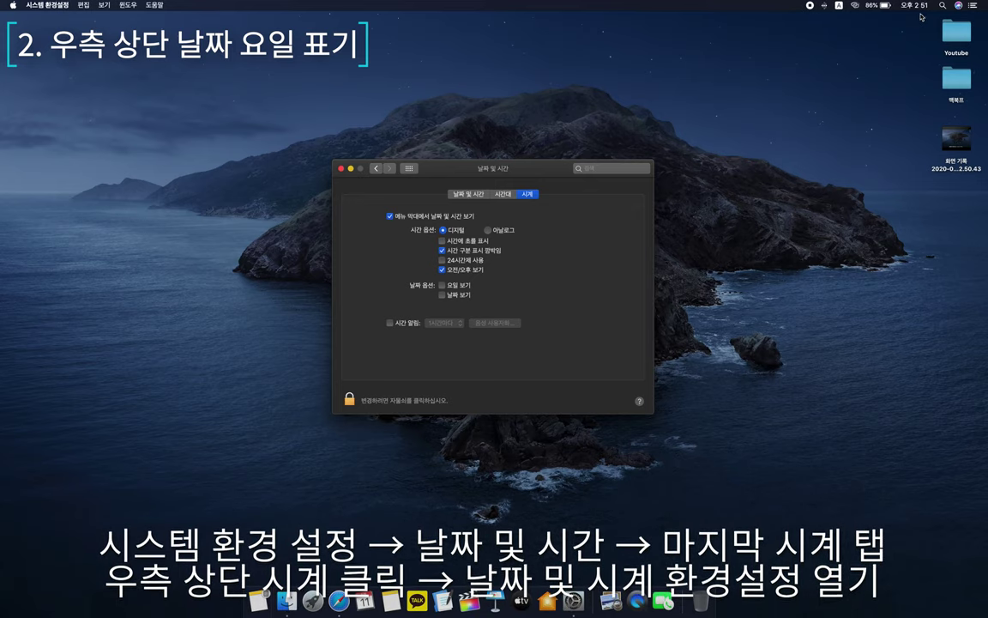
- Set the menu bar clock to 24-hour time with the weekday and date shown, and close the preferences
click(443, 260)
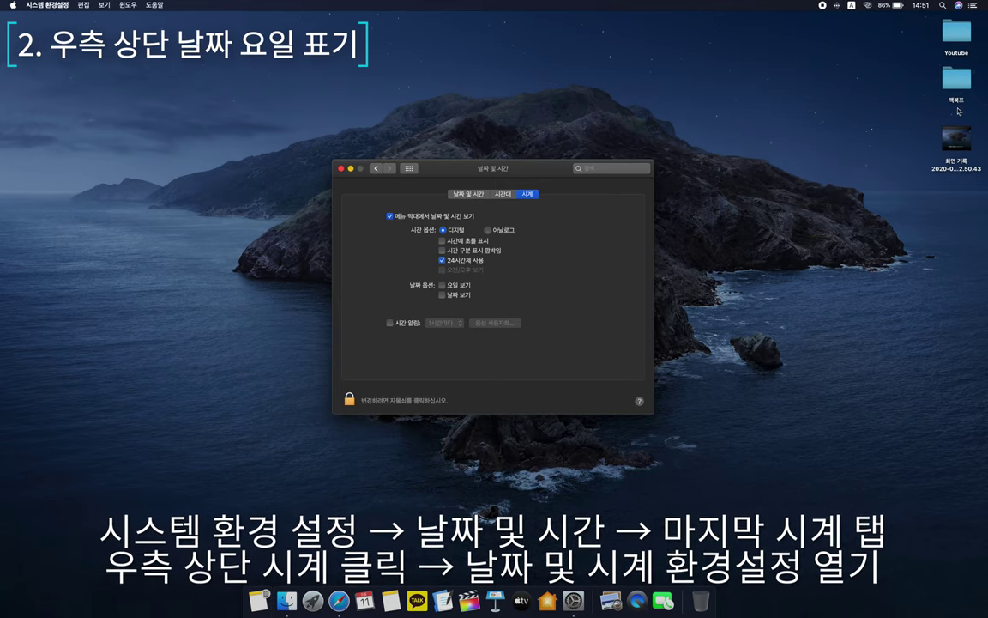
click(442, 284)
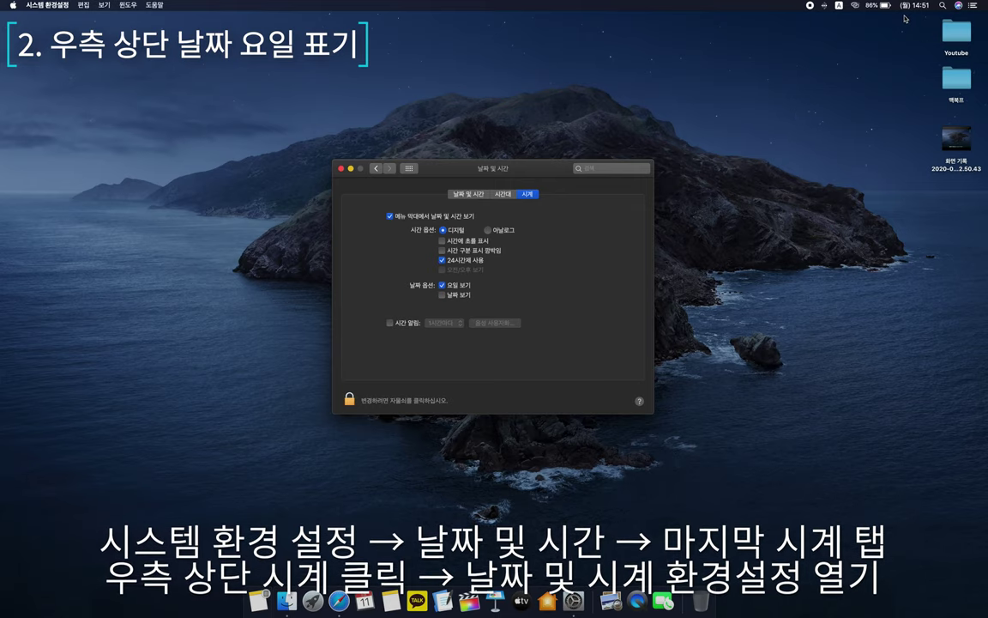
click(442, 295)
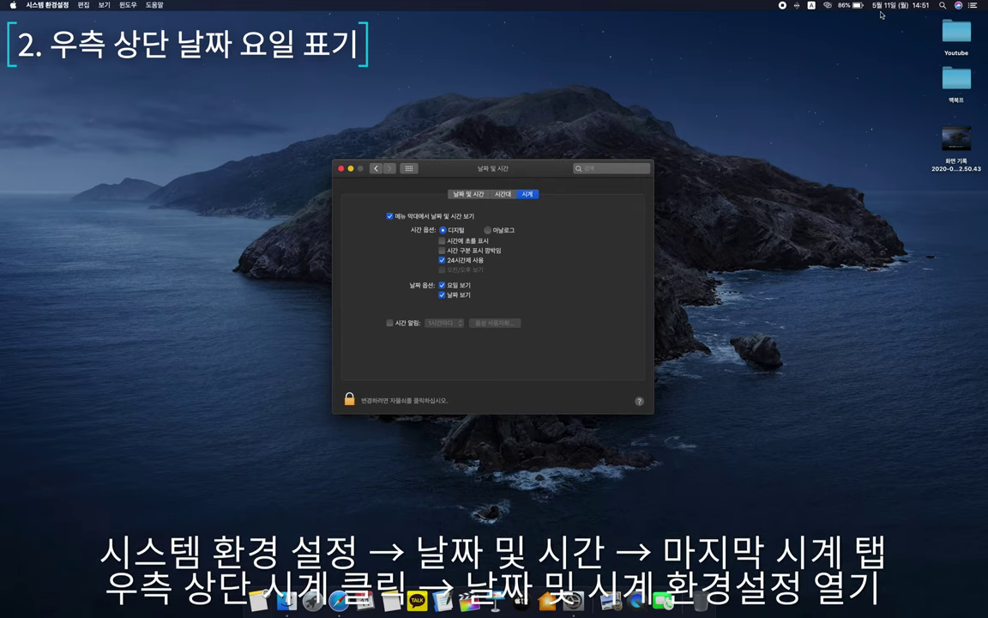
key(super+w)
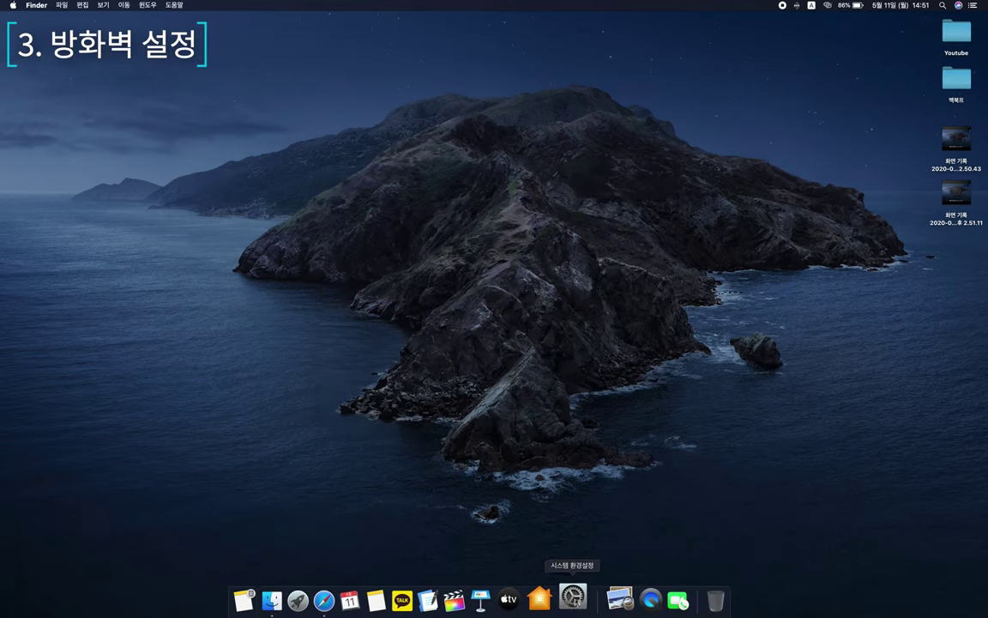
- Go to the firewall settings in the Security & Privacy (보안 및 개인 정보 보호) system preferences
click(571, 601)
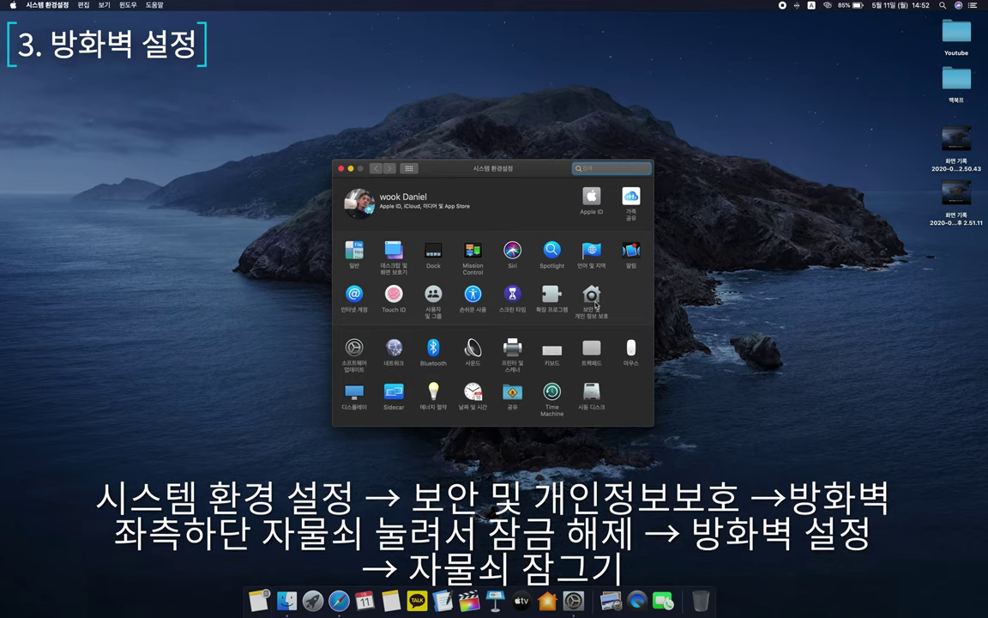
click(592, 296)
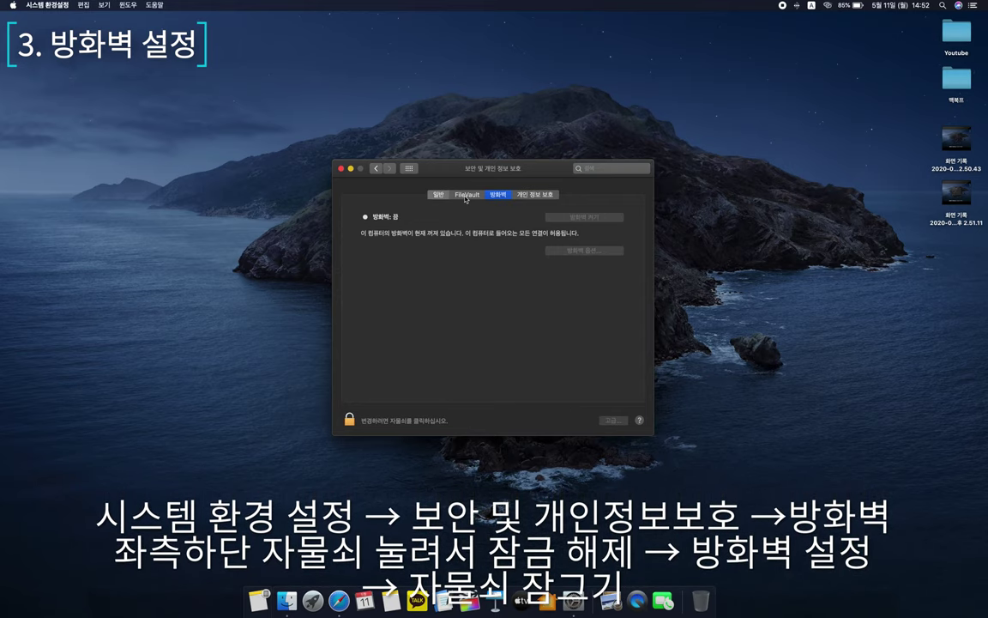
click(438, 194)
click(466, 196)
click(498, 195)
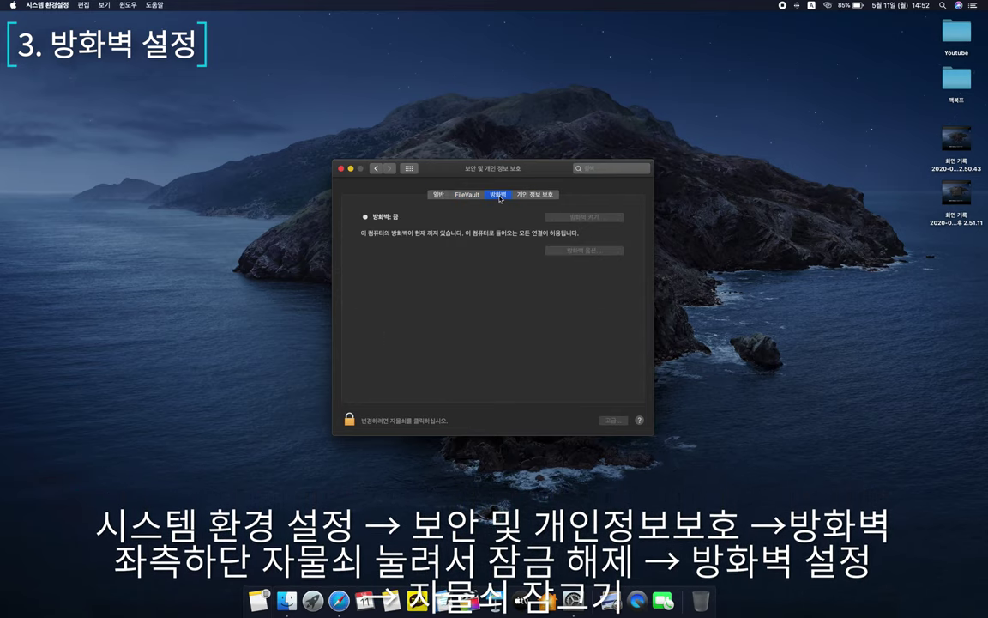
click(540, 197)
click(498, 195)
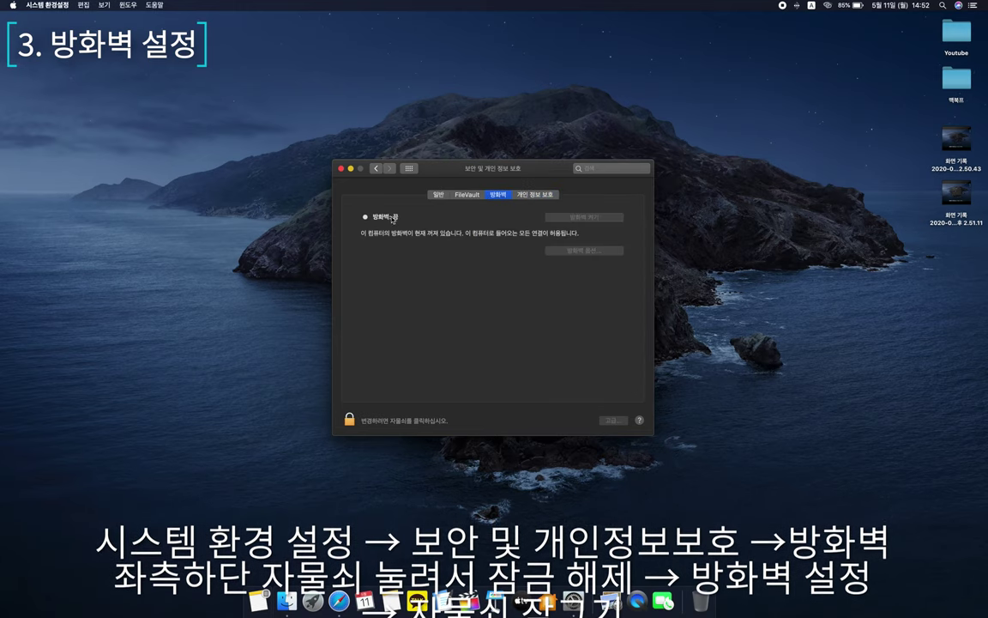
- Unlock the security settings to turn on the firewall, and lock them again
click(350, 420)
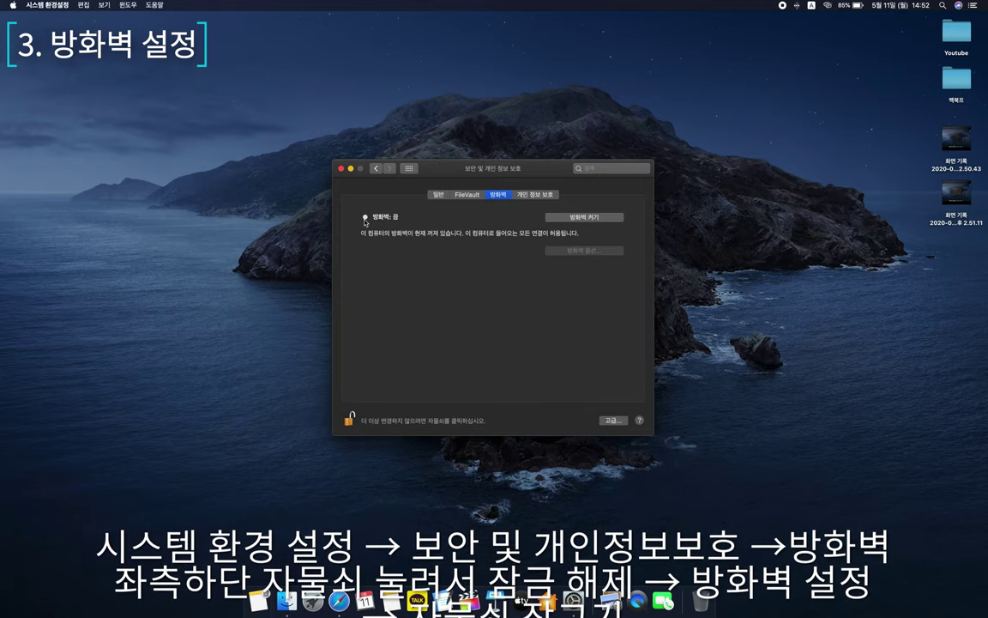
click(572, 219)
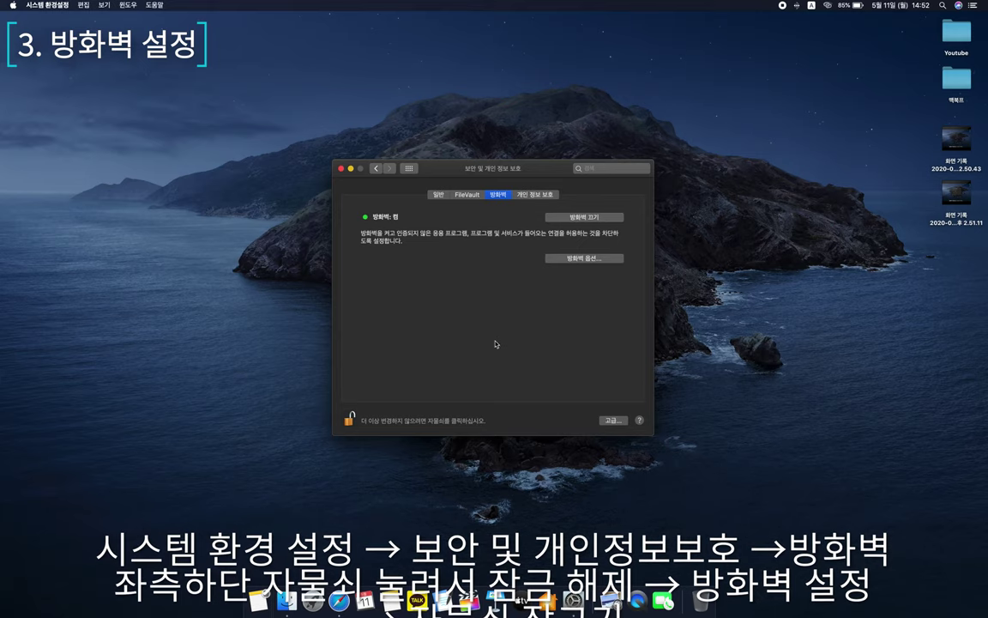
click(350, 420)
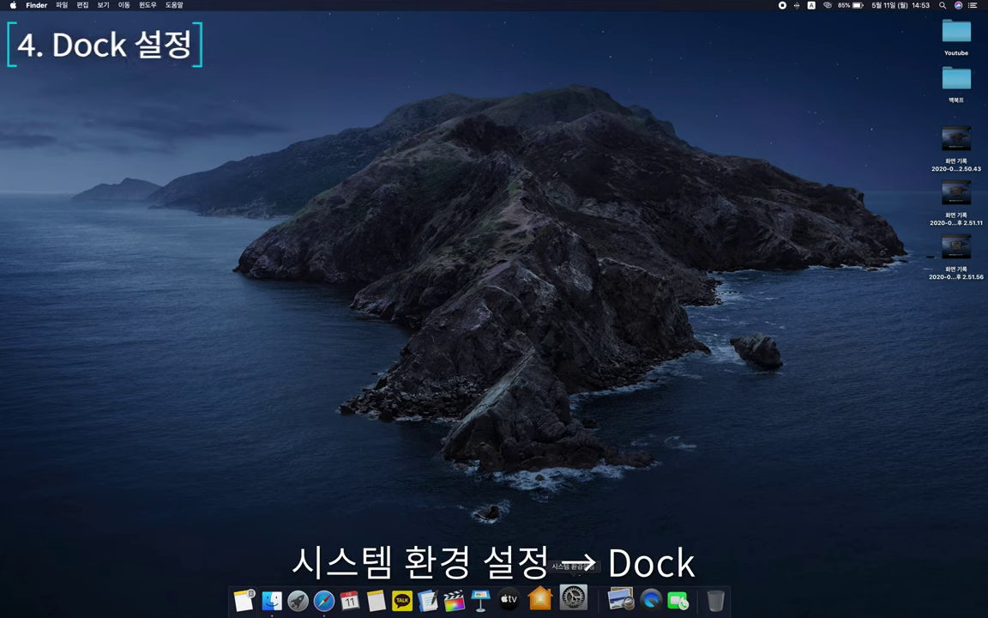
- Open the Dock preferences and make the Dock slightly larger
click(573, 591)
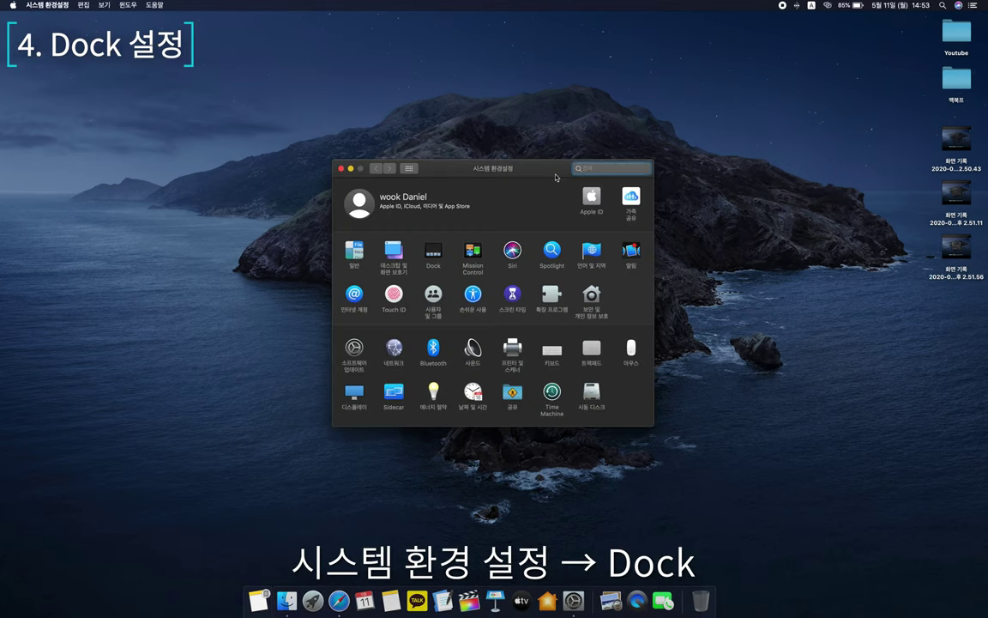
click(433, 251)
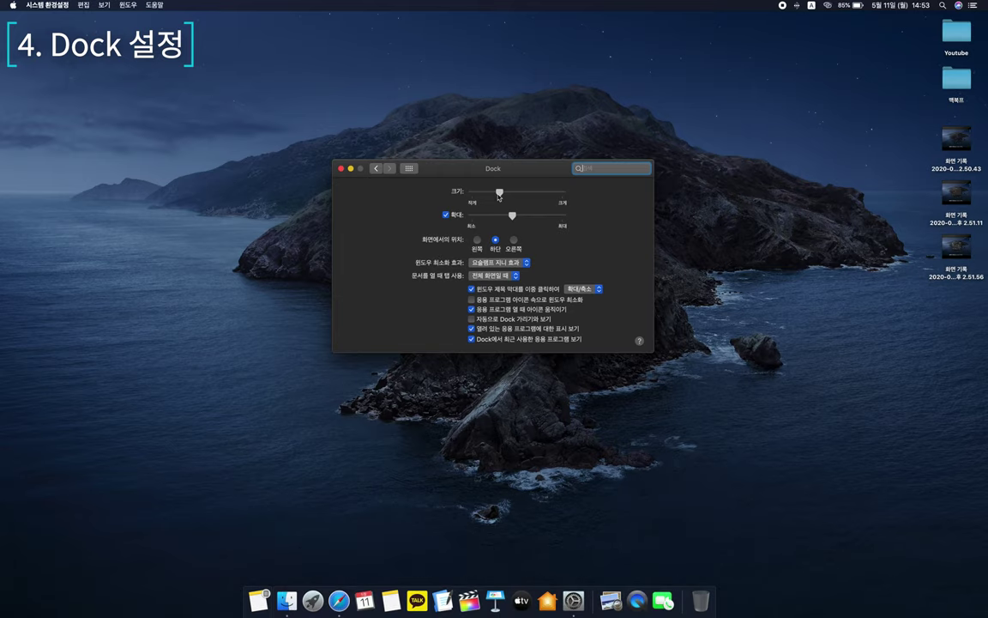
mouse_move(501, 195)
mouse_down()
mouse_move(486, 197)
mouse_move(537, 198)
mouse_move(504, 199)
mouse_up()
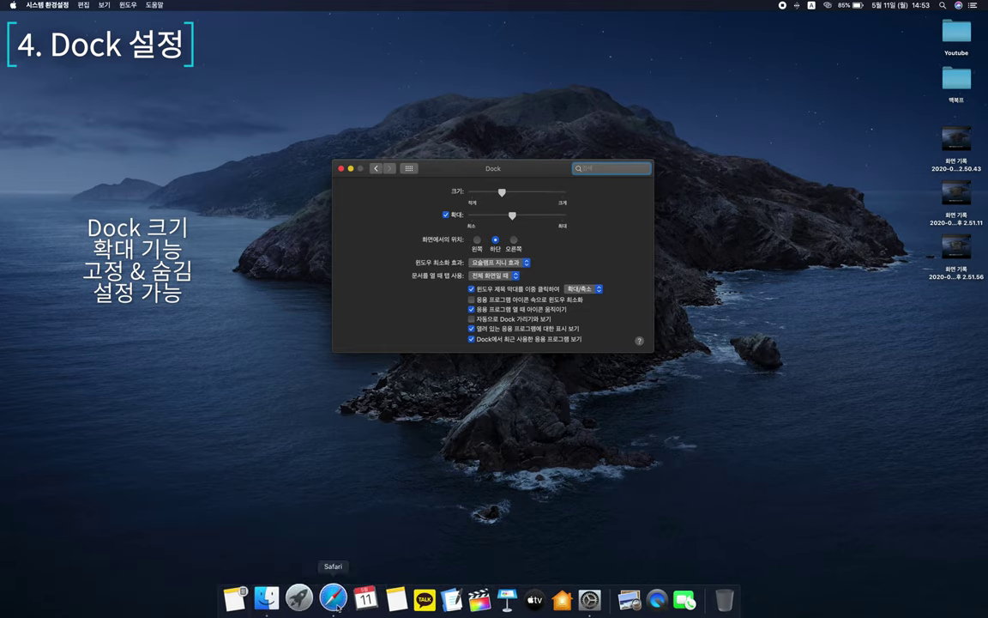
- Try the Dock without magnification
click(445, 215)
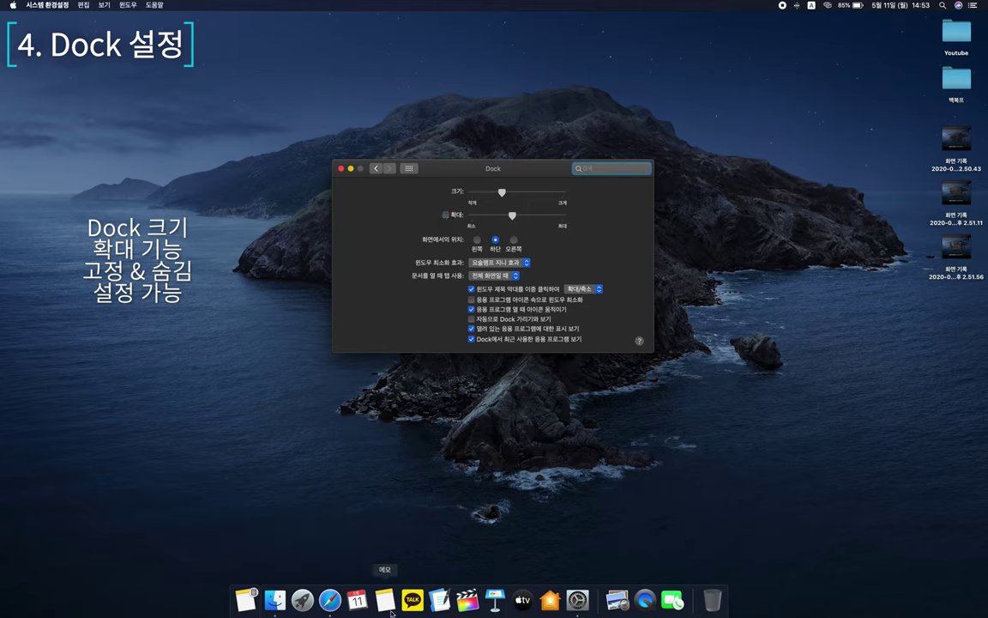
click(445, 214)
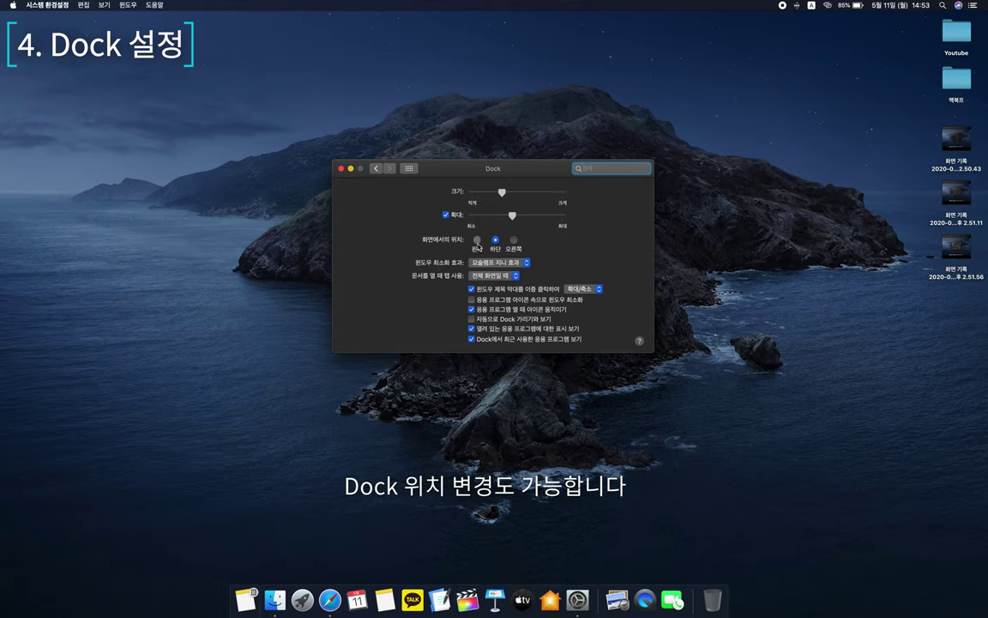
- Try the Dock in the left (왼쪽) and right (오른쪽) screen positions and with automatic hiding
click(477, 242)
click(495, 241)
click(513, 241)
click(495, 241)
click(472, 319)
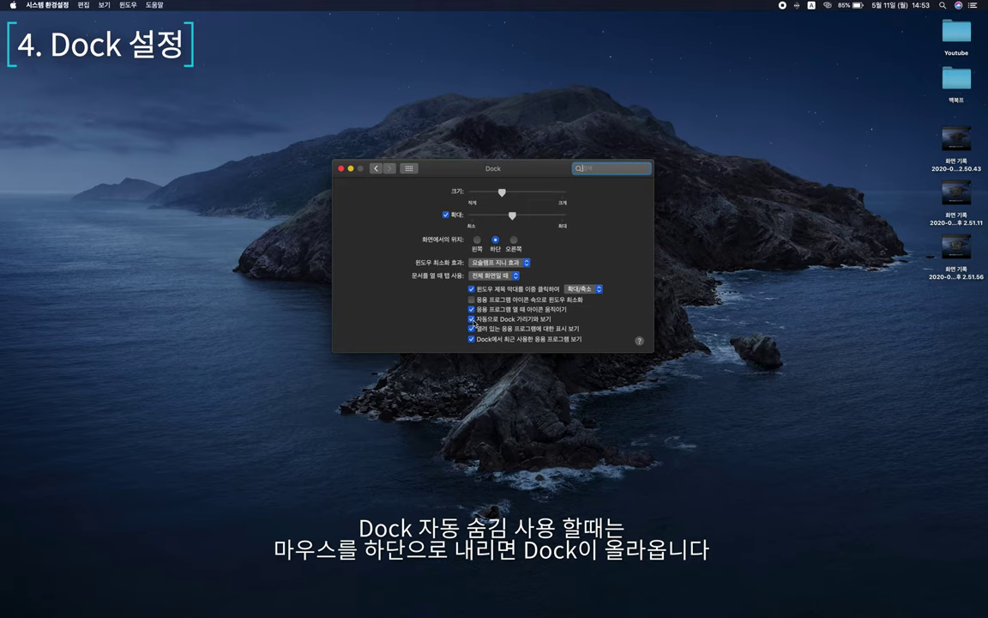
click(472, 320)
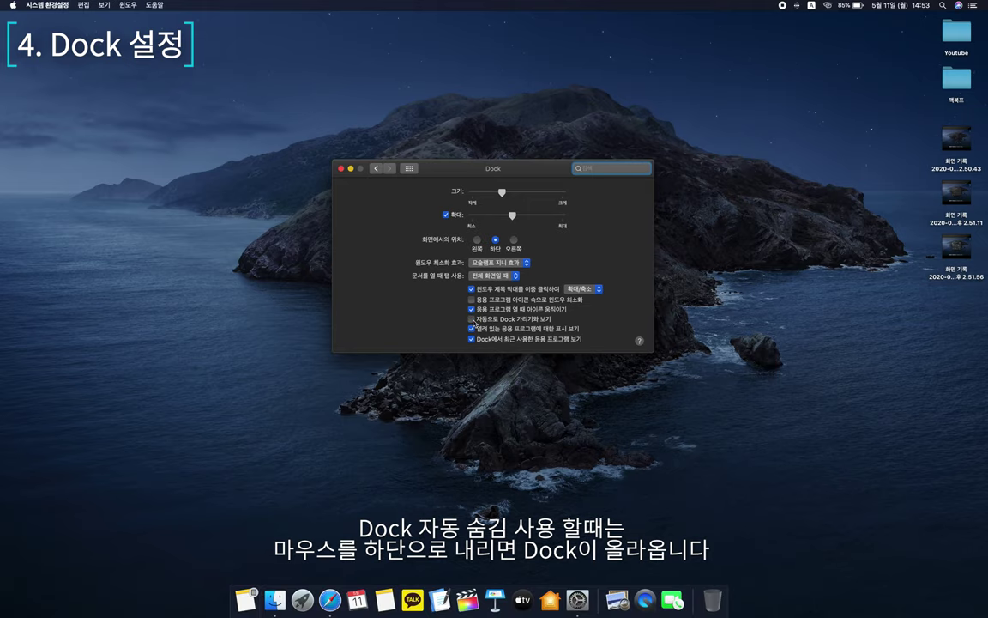
- Close the Dock preferences window
click(393, 158)
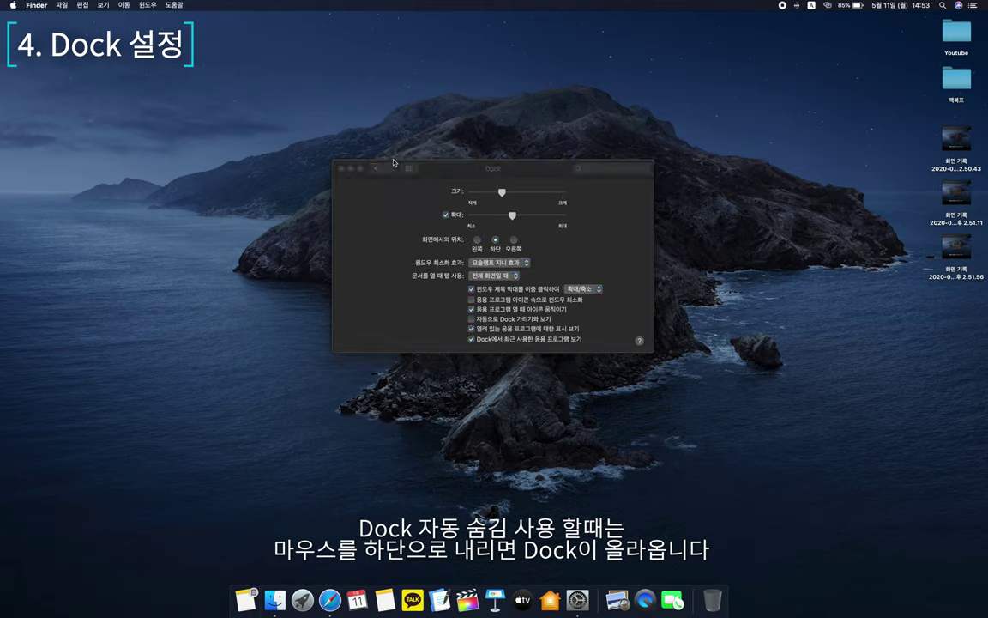
click(343, 179)
key(cmd+w)
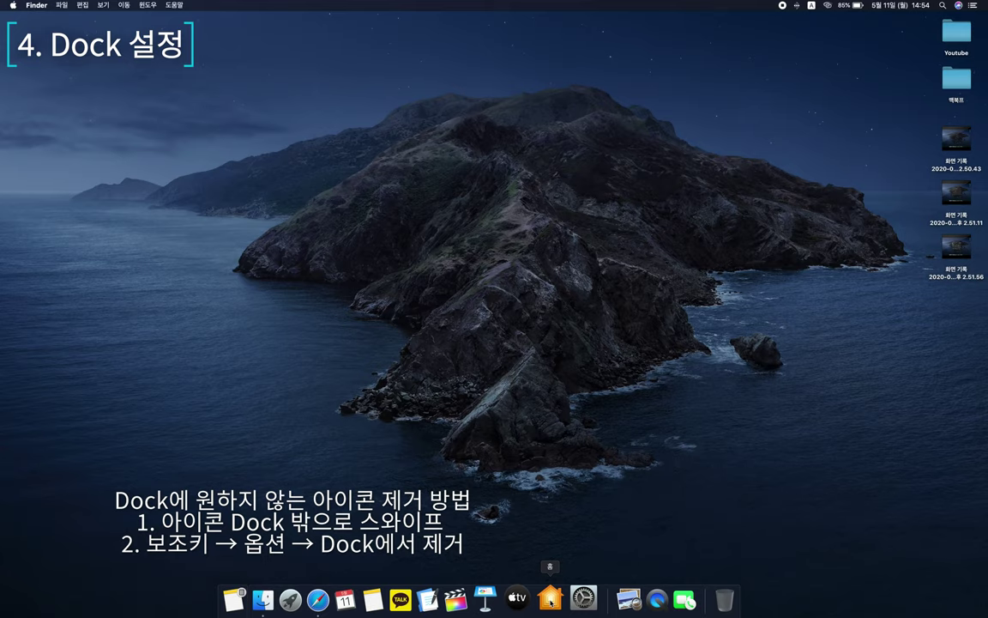
- Remove the Home (홈) and Apple TV apps from the Dock
drag(550, 600, 550, 510)
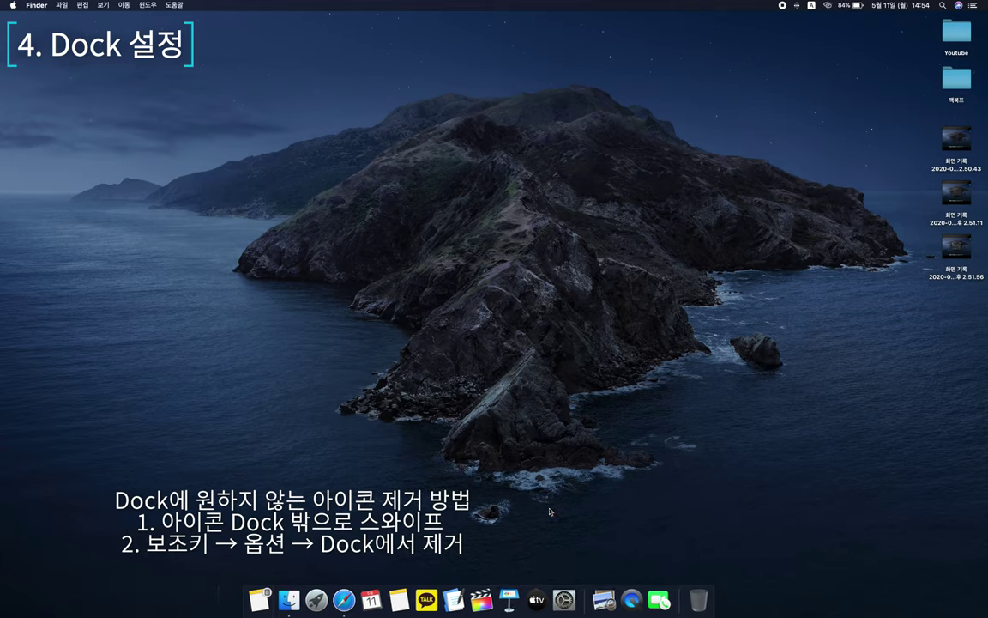
right_click(541, 605)
mouse_move(549, 536)
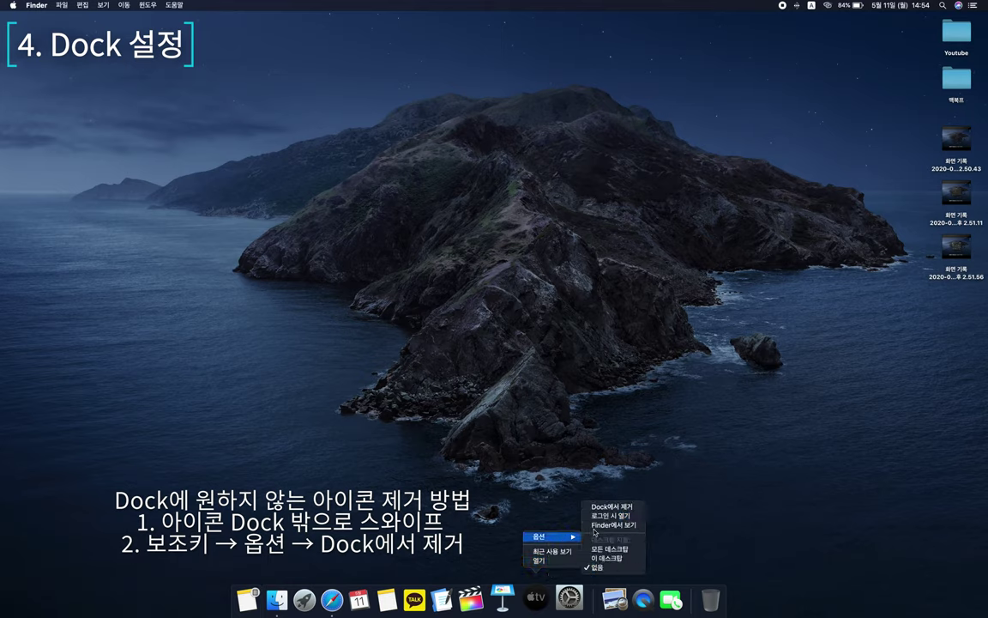
click(609, 507)
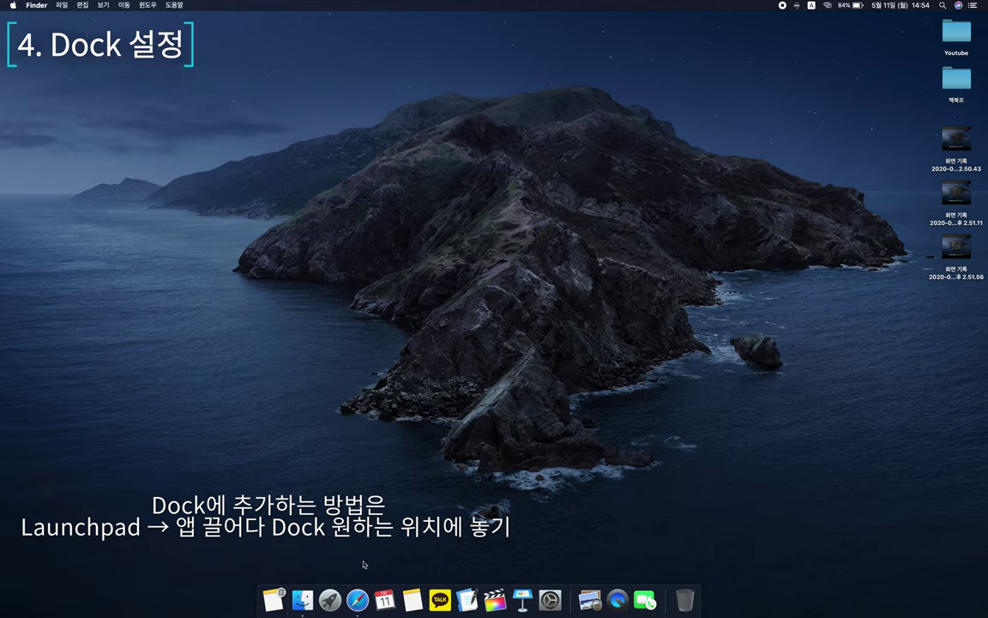
- Add the Photos (사진) app from Launchpad to the Dock between KakaoTalk and GoodNotes, and close Launchpad
click(329, 599)
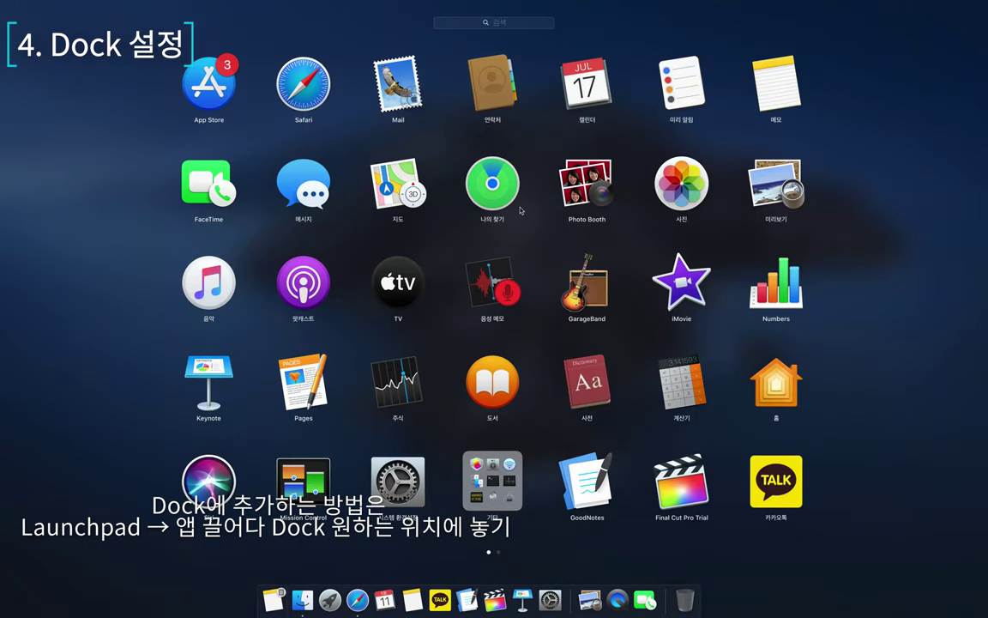
drag(681, 182, 455, 603)
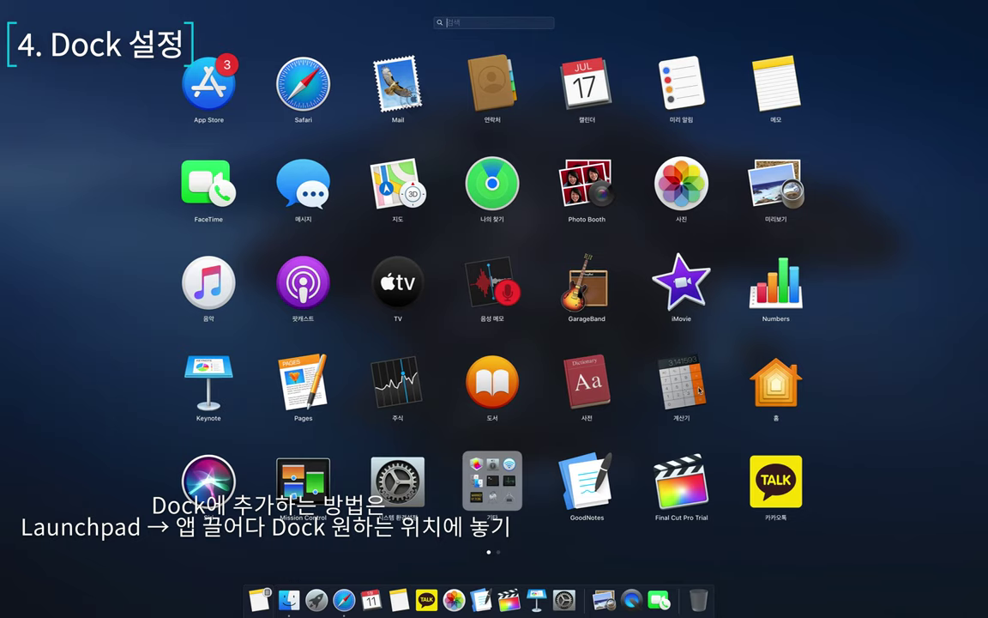
click(887, 335)
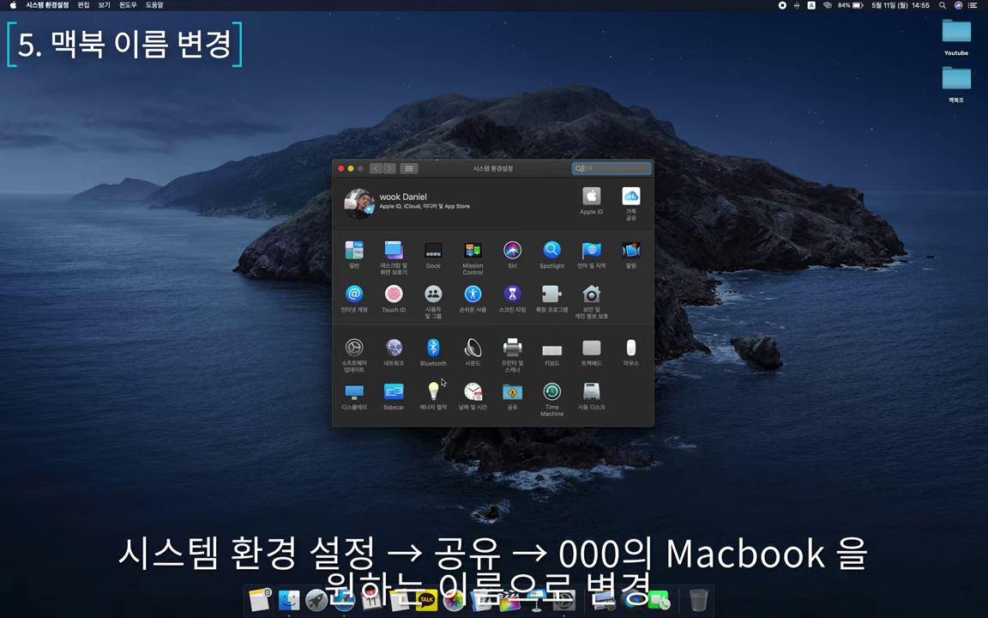
- Rename the computer in Sharing (공유) to the owner's name followed by "MacBook Pro16", accept the matching local hostname and close the window
click(515, 393)
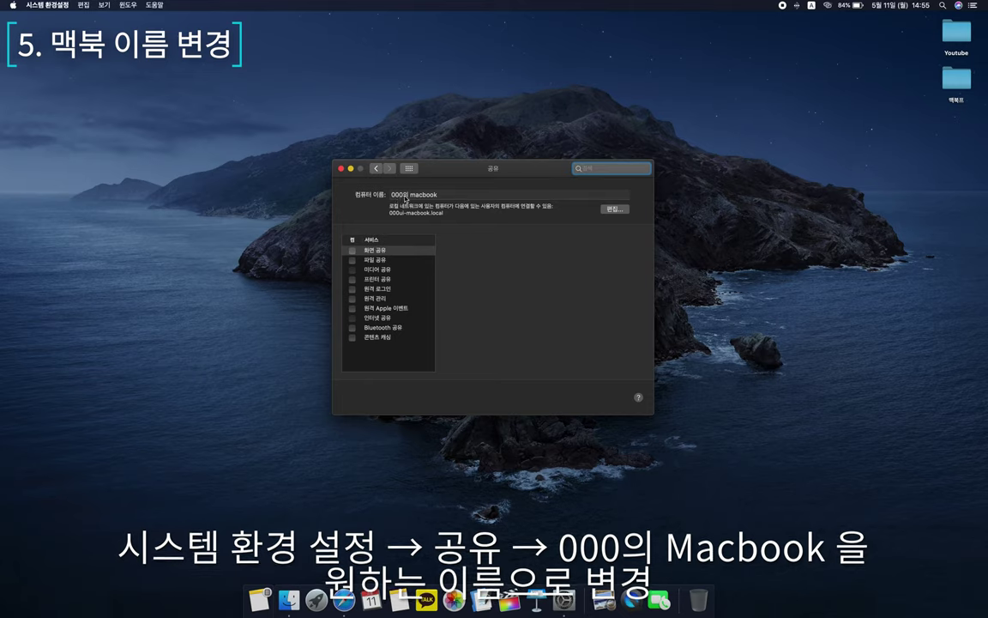
key(Tab)
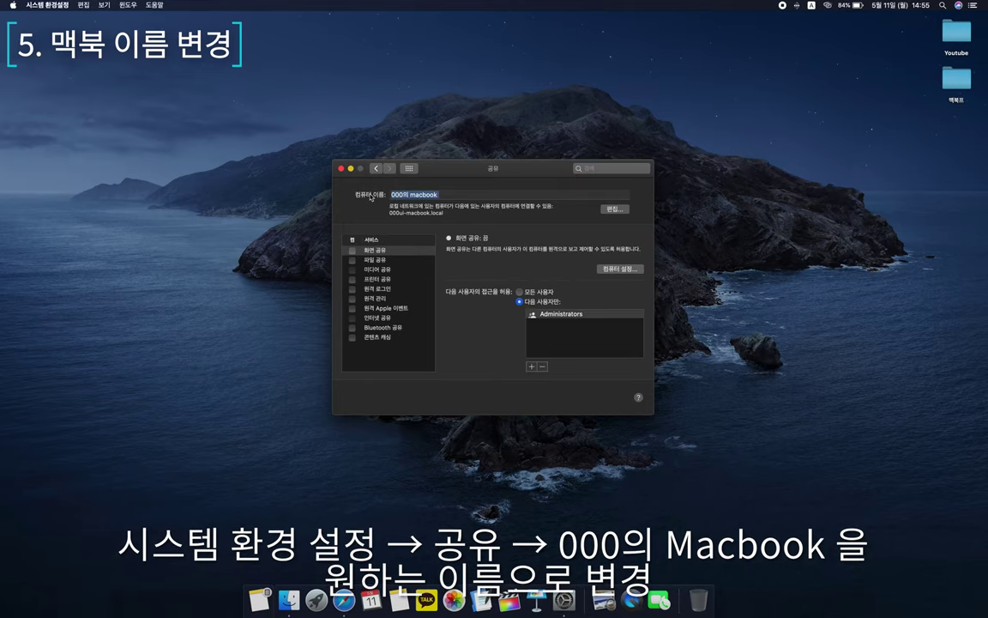
text(Danielwook's MacBook Pro16)
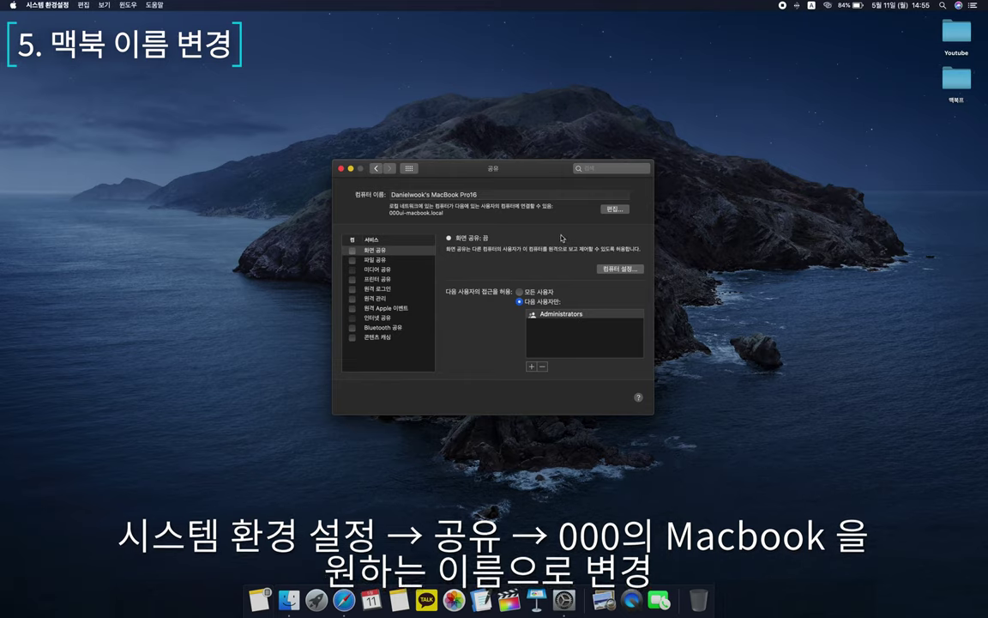
click(614, 209)
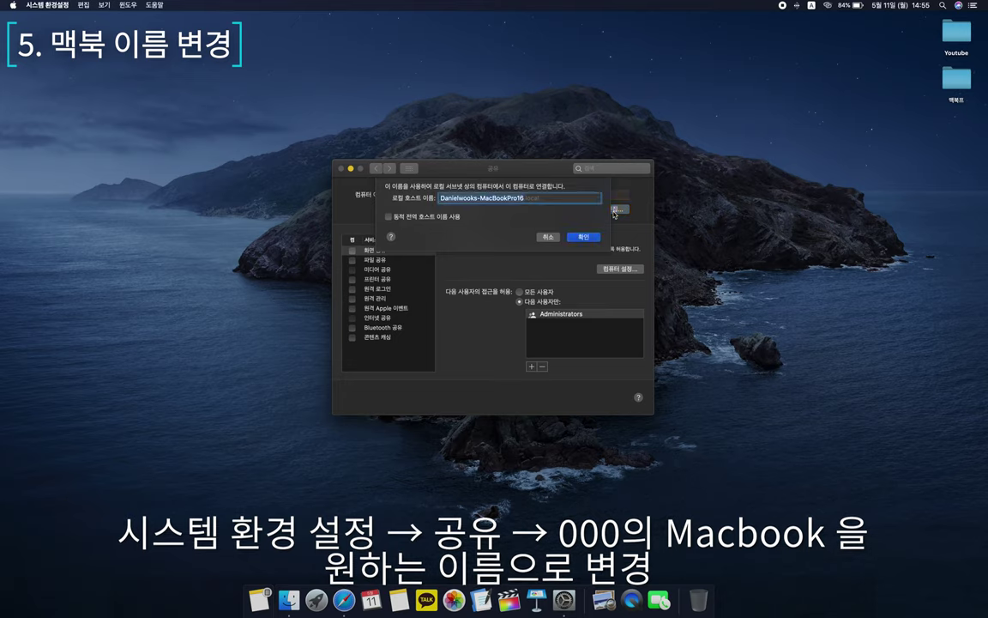
click(573, 238)
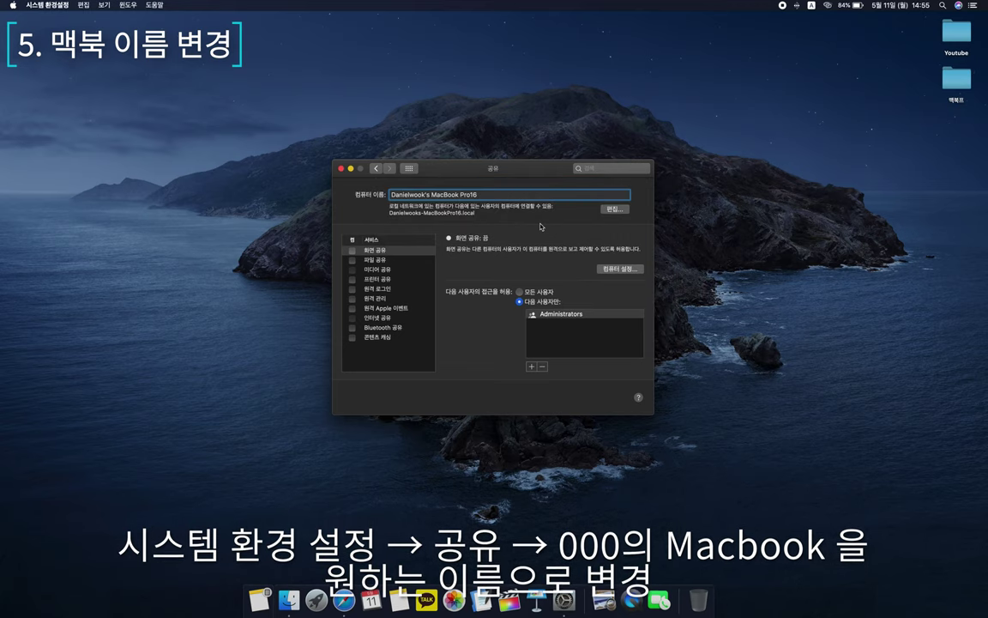
key(super+w)
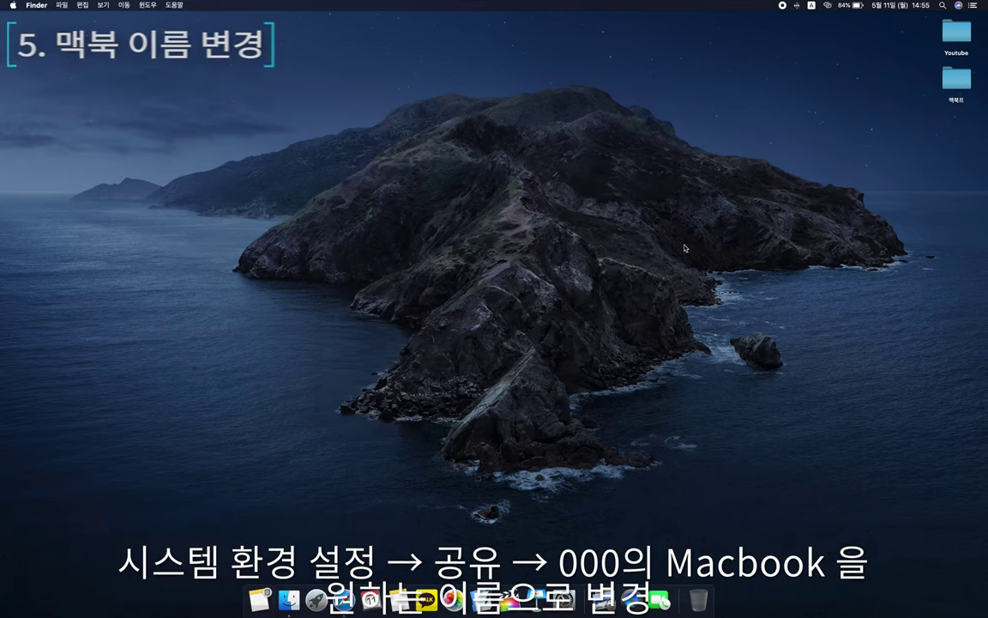
- Show hard disks (하드 디스크) on the desktop through the Finder preferences and close the preferences window
click(43, 11)
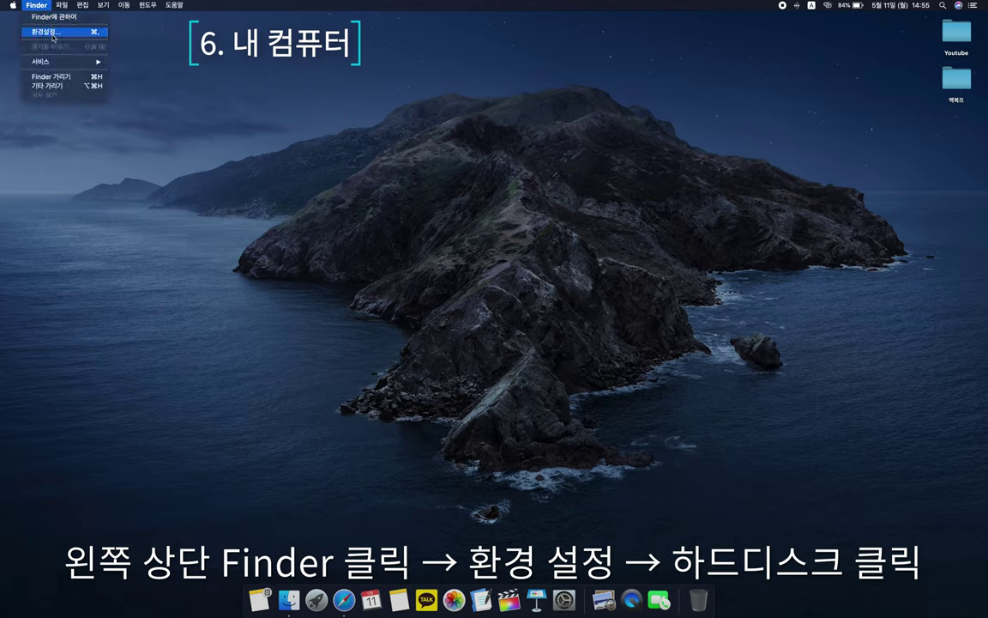
click(53, 38)
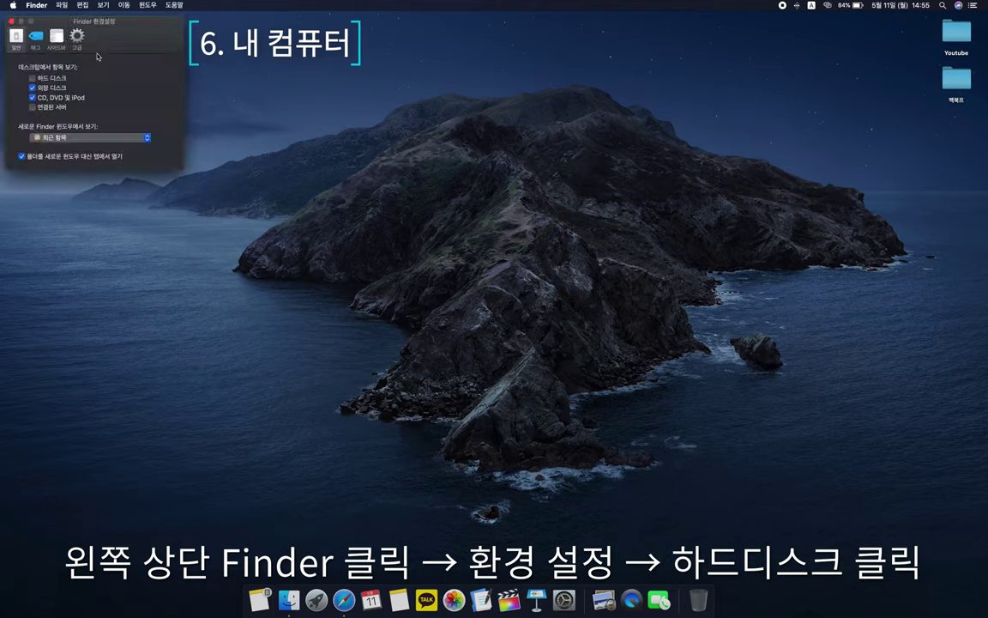
click(32, 79)
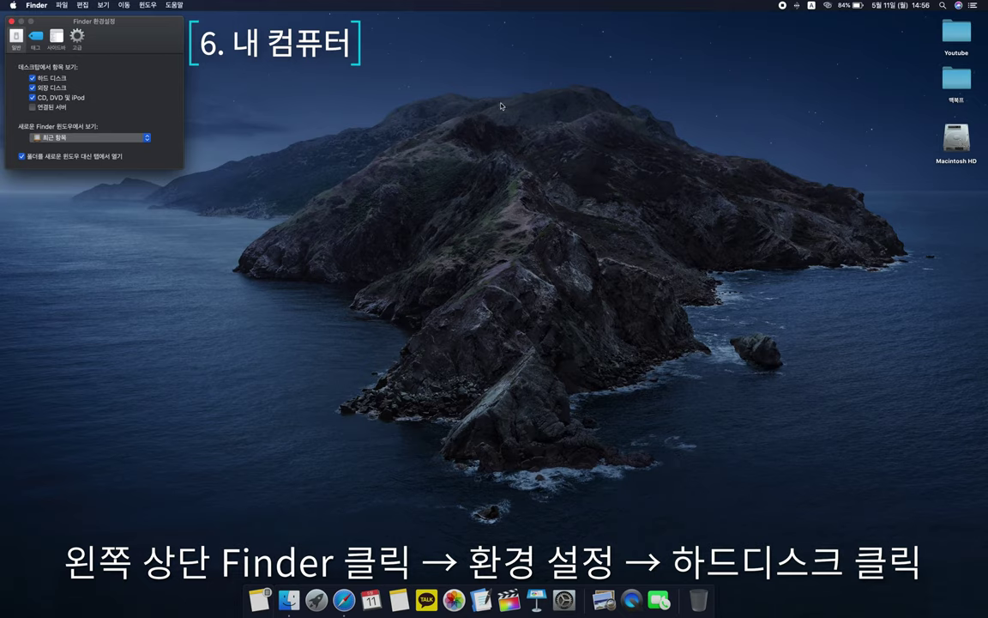
click(474, 93)
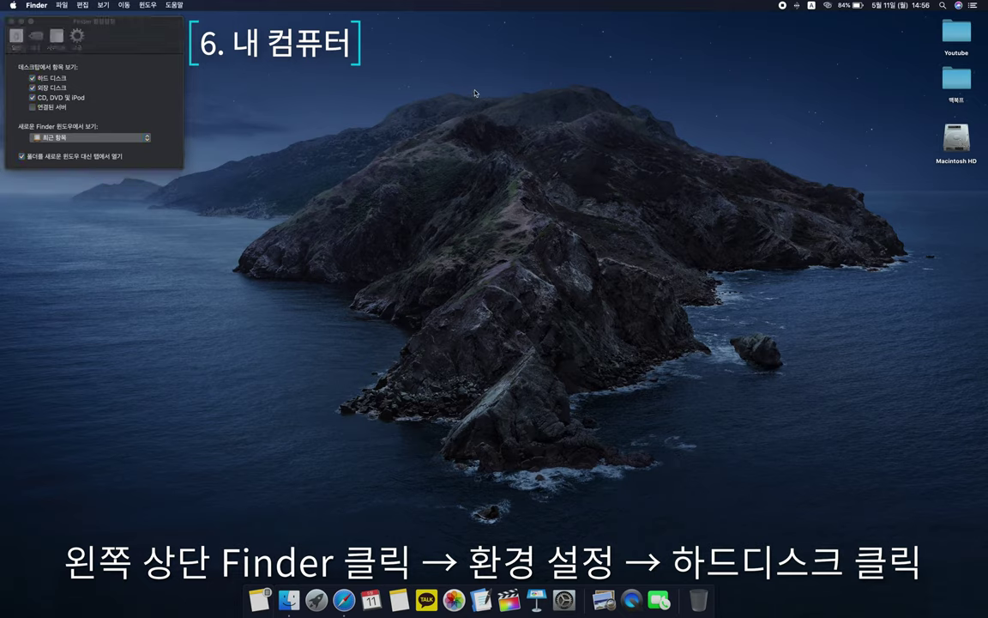
key(super+w)
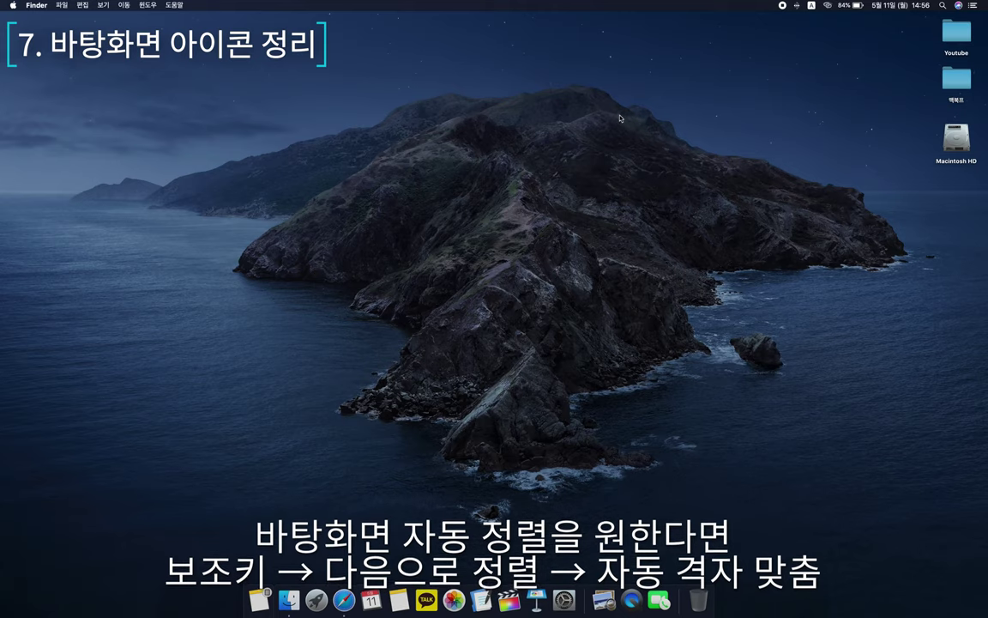
- Look at the desktop's sort options (다음으로 정렬) and move the 맥북프 folder and Macintosh HD to the middle of the desktop
right_click(739, 110)
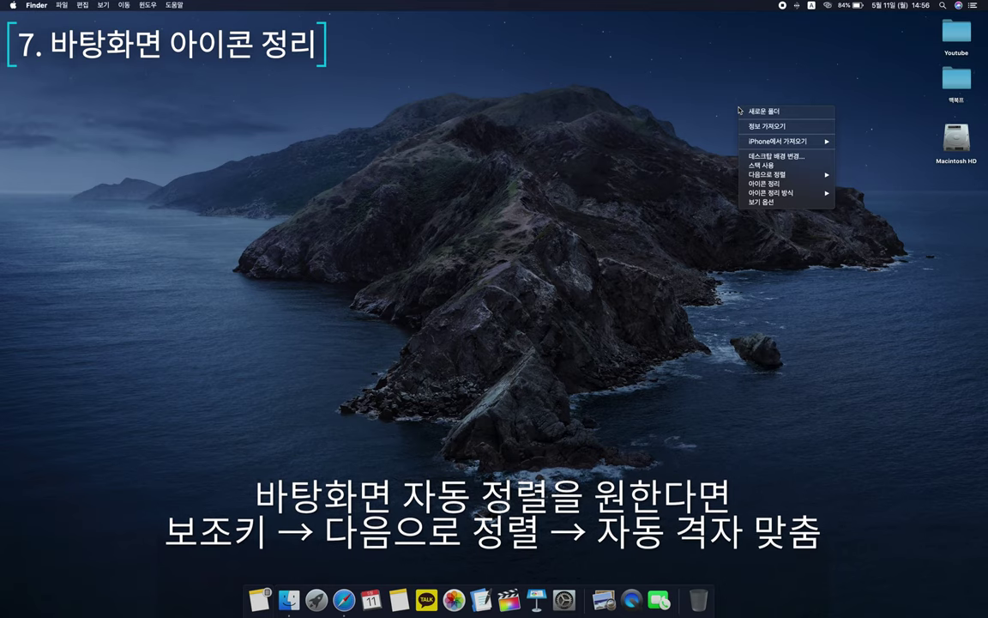
mouse_move(789, 176)
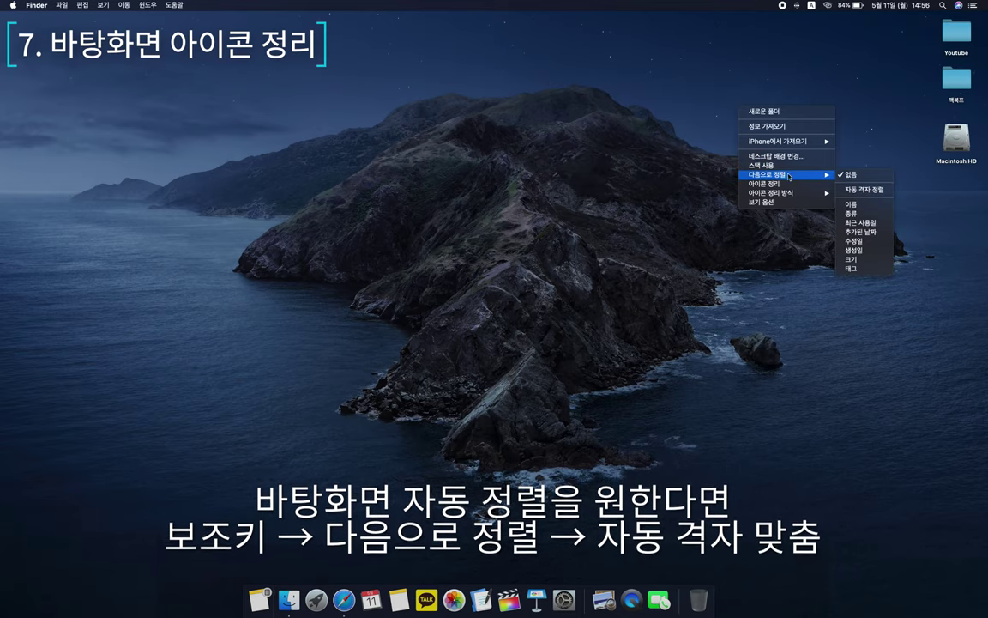
click(866, 190)
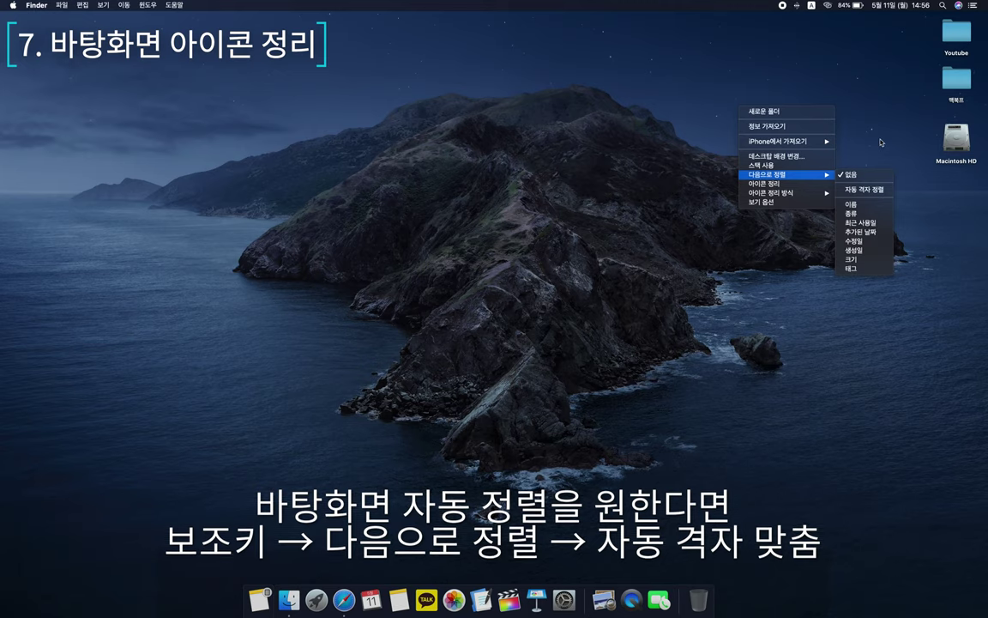
drag(956, 78, 659, 164)
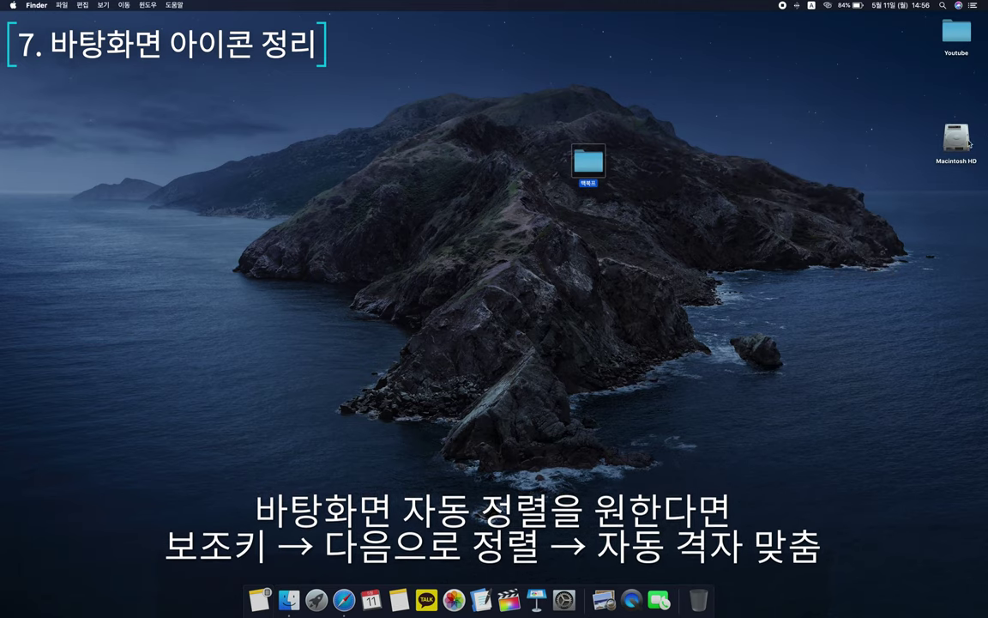
drag(969, 144, 490, 213)
- Sort the desktop by automatic grid (자동 격자 정렬) and move the 맥북프 folder and Macintosh HD back near the Youtube folder
right_click(657, 196)
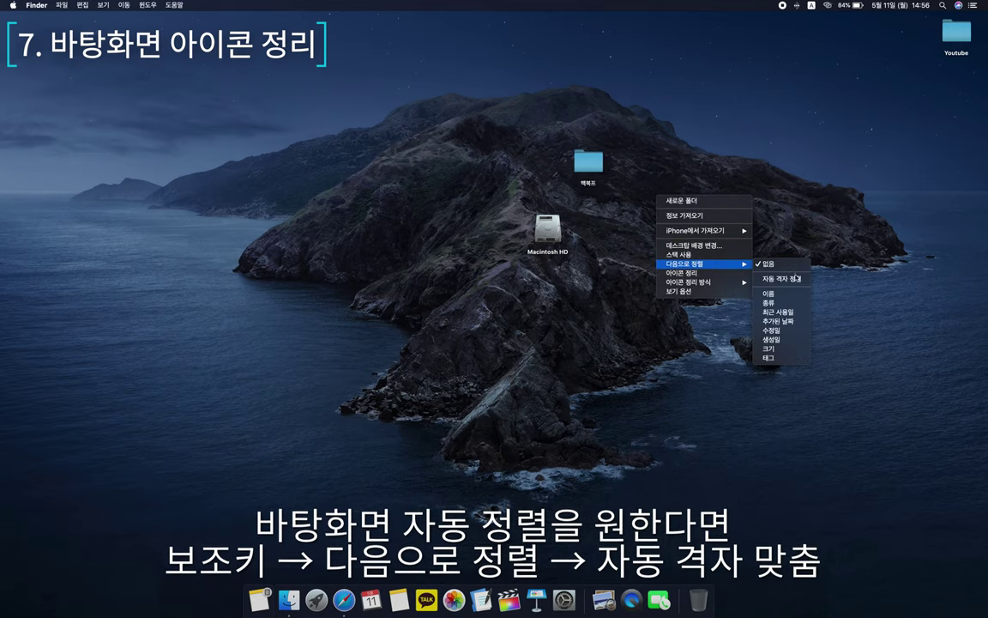
key(Escape)
drag(593, 169, 865, 88)
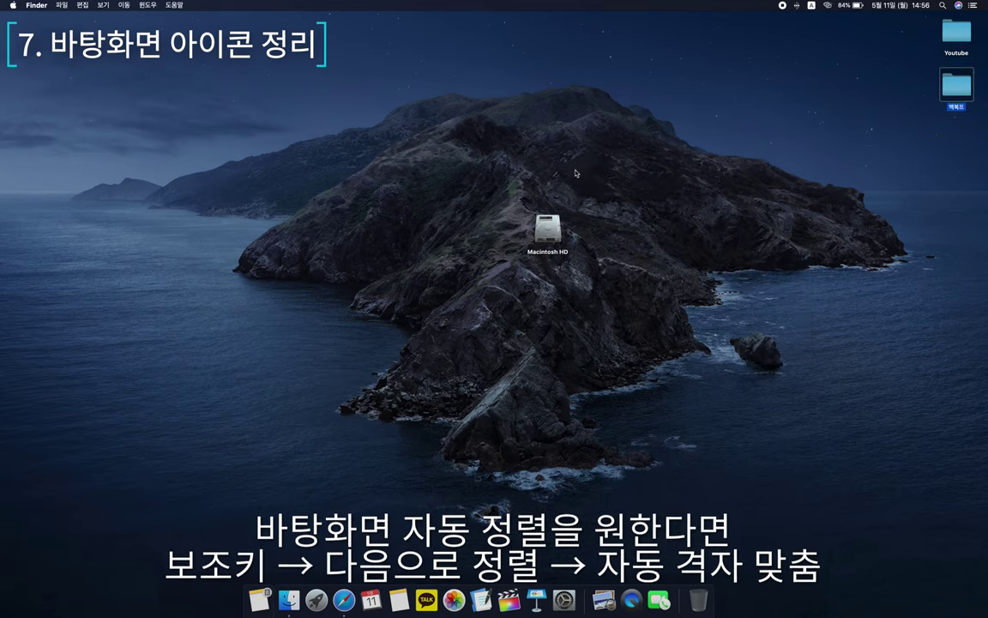
drag(553, 227, 842, 97)
click(921, 159)
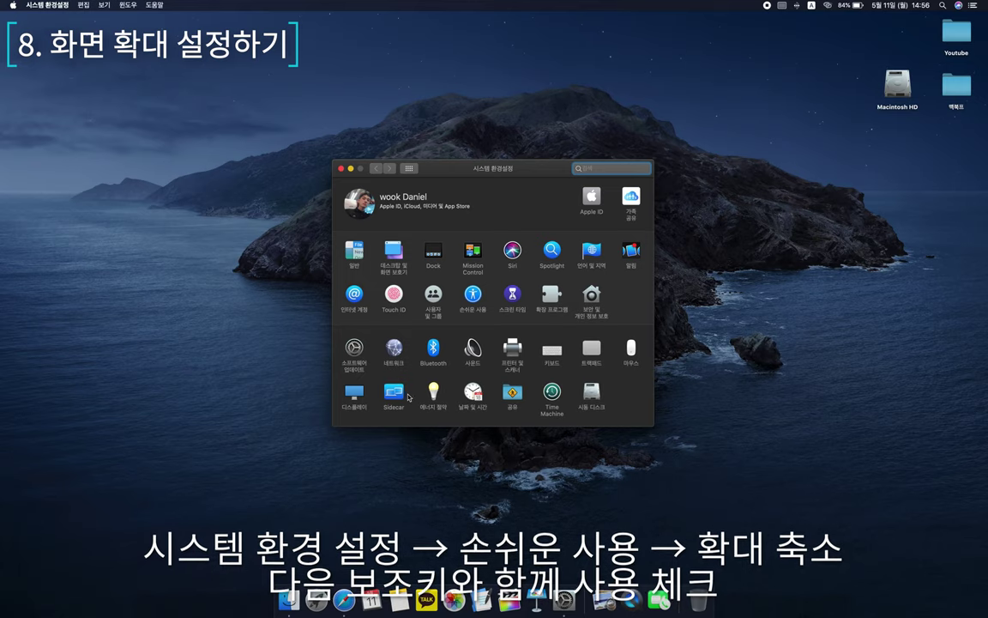
- Open the zoom (확대/축소) settings in Accessibility (손쉬운 사용) and use the scroll gesture with the Control modifier key for zooming
click(468, 299)
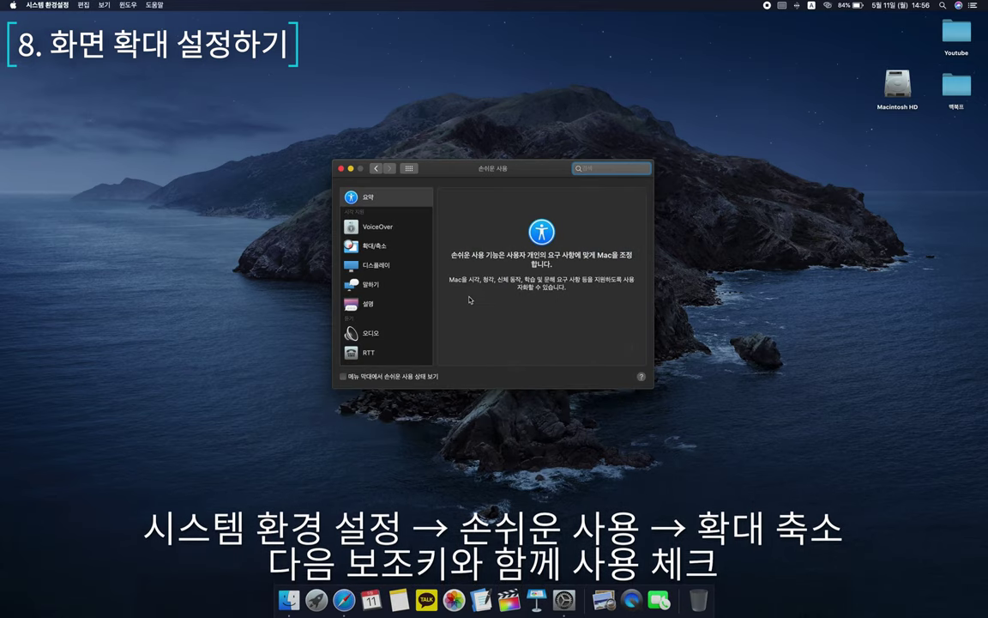
click(390, 250)
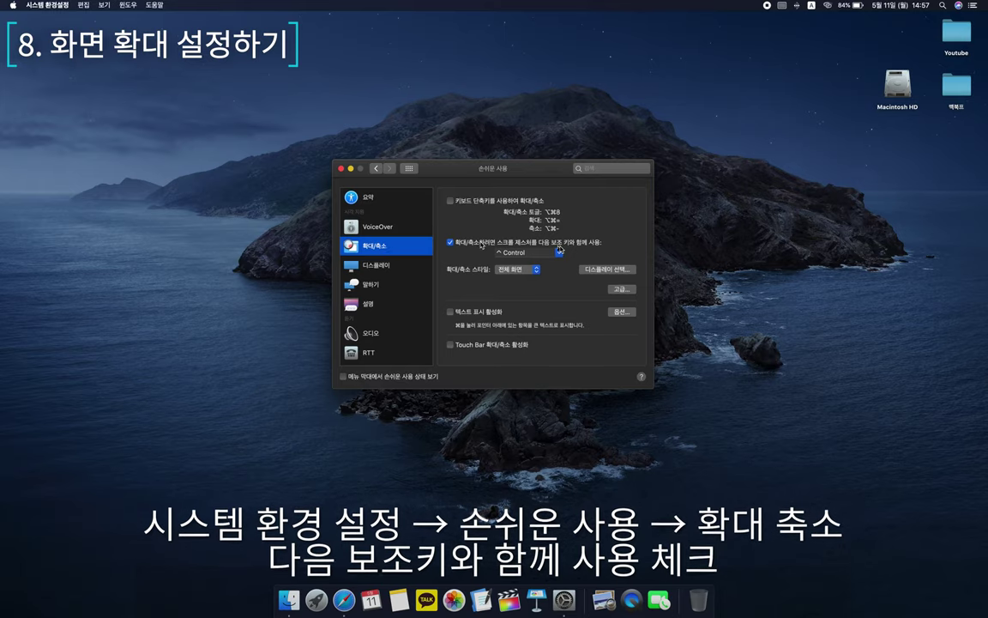
click(481, 245)
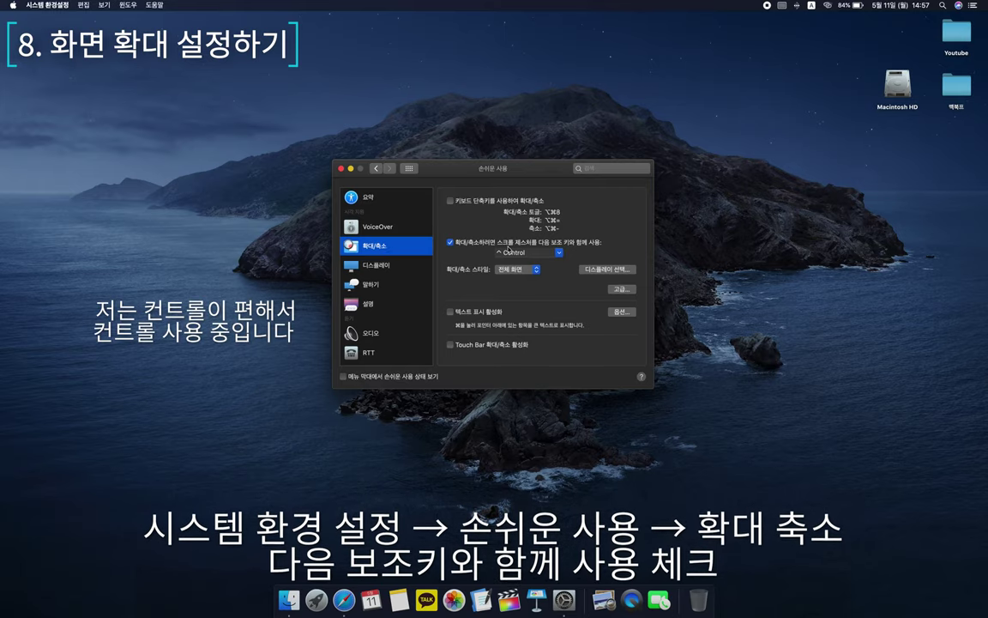
- Test magnifying the screen and returning to normal size with the Control scroll gesture, and quit System Preferences
ctrl+scroll(482, 232, up, 5)
ctrl+scroll(537, 260, up, 3)
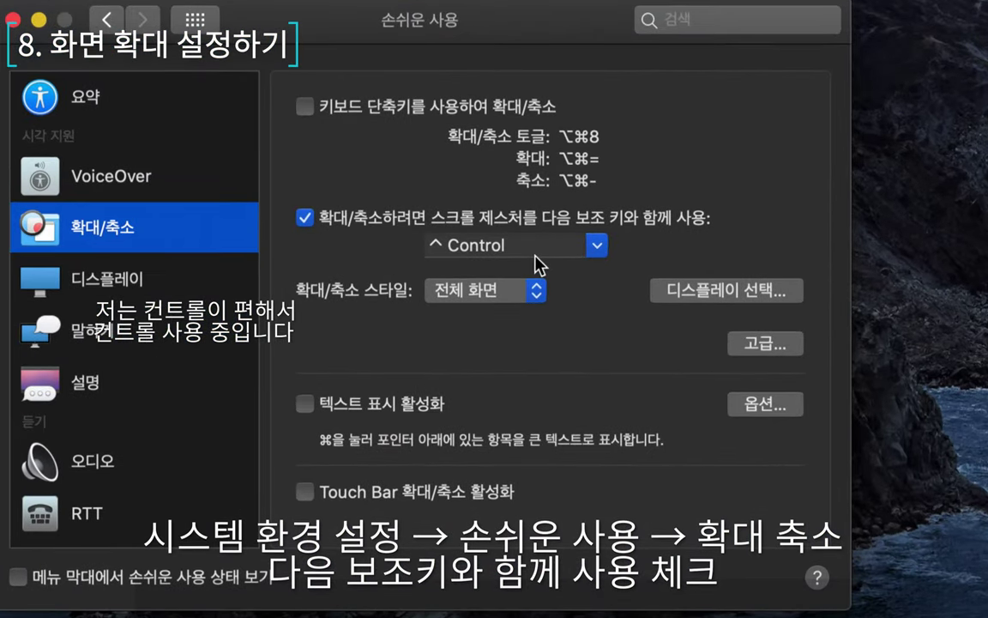
ctrl+scroll(537, 260, down, 8)
ctrl+scroll(537, 260, up, 5)
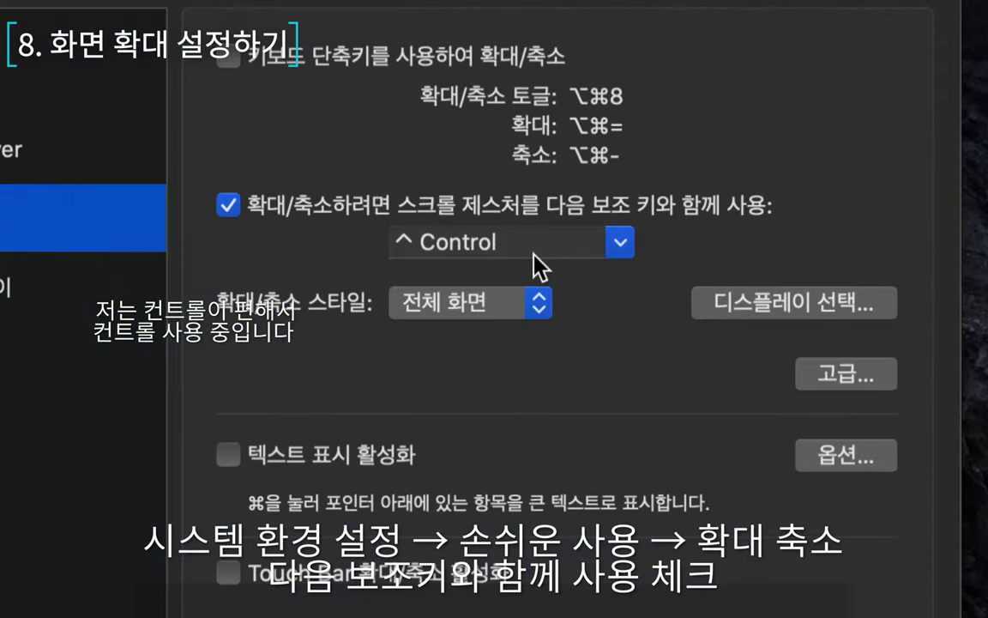
ctrl+scroll(537, 259, down, 6)
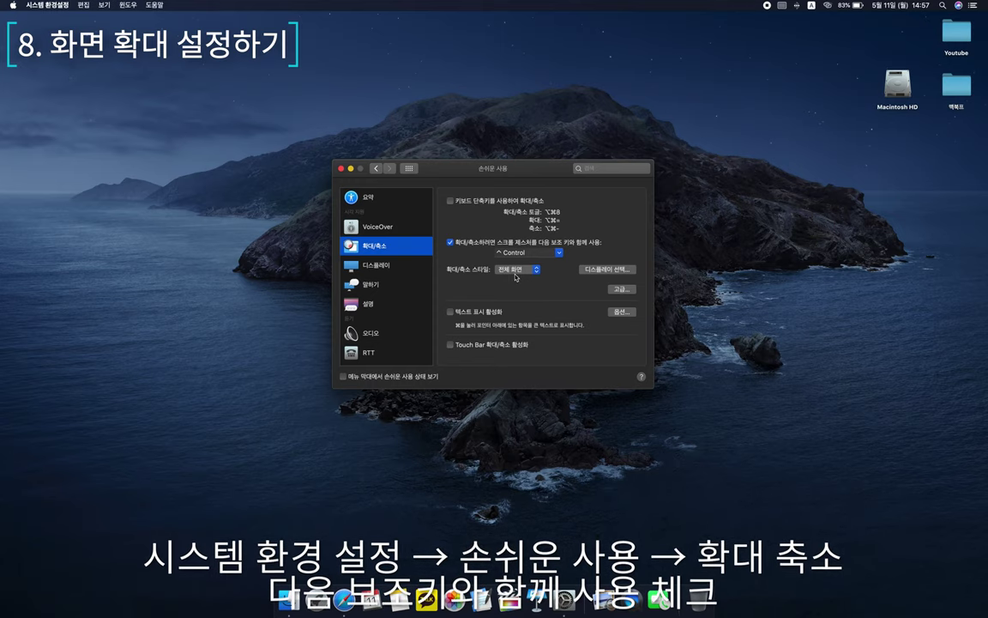
key(super+q)
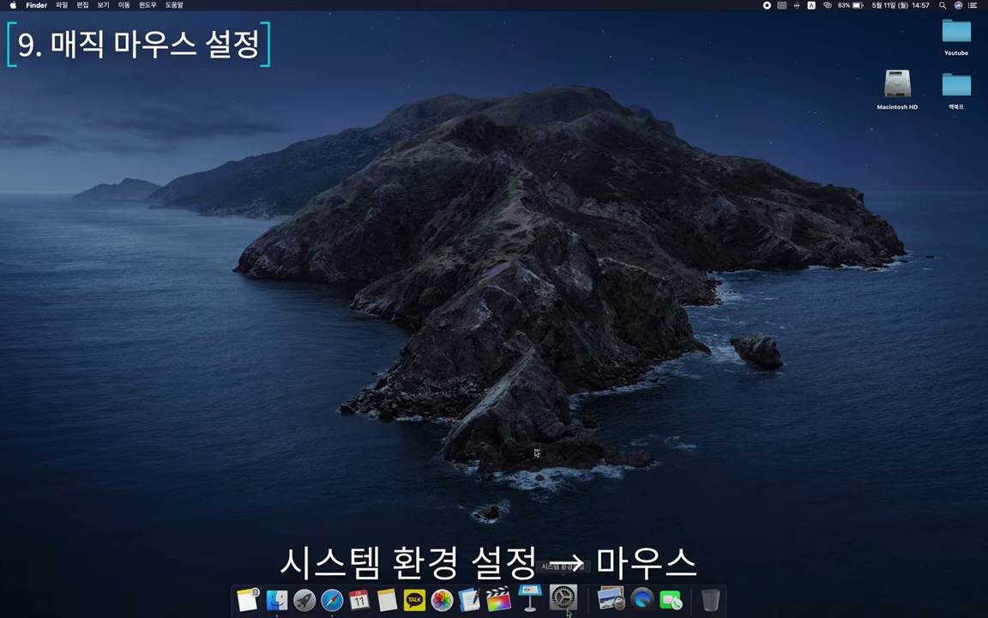
- Open the Mouse (마우스) preferences and test the secondary click (보조 클릭) by calling up the desktop's context menu
click(565, 606)
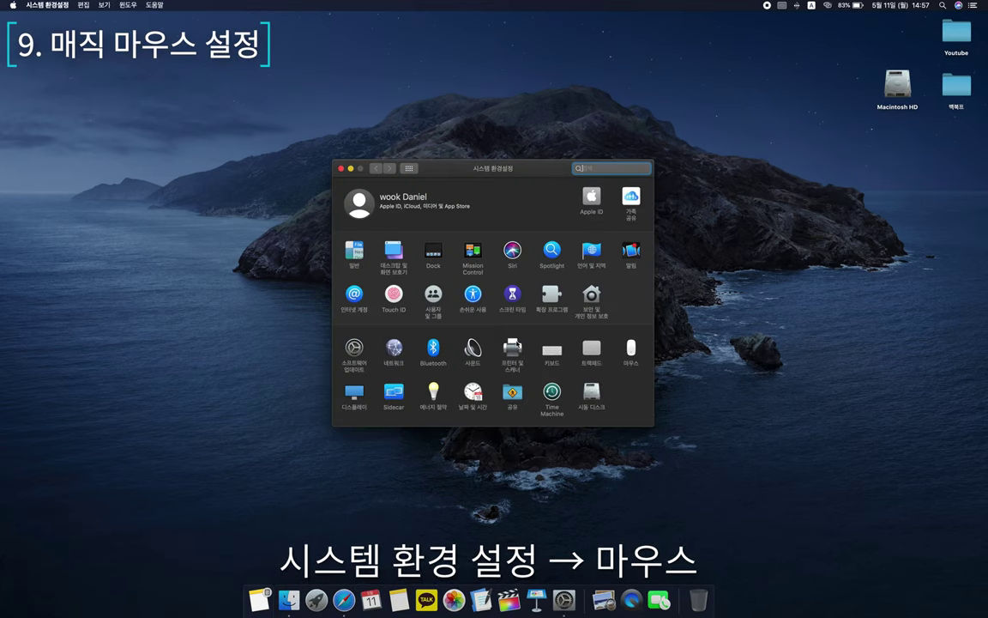
click(632, 348)
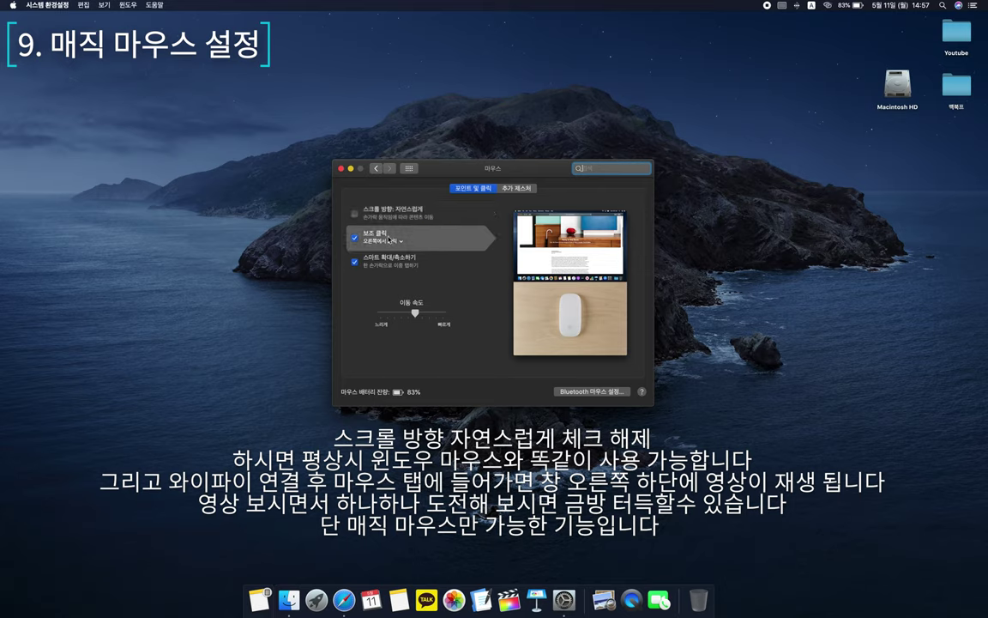
right_click(275, 235)
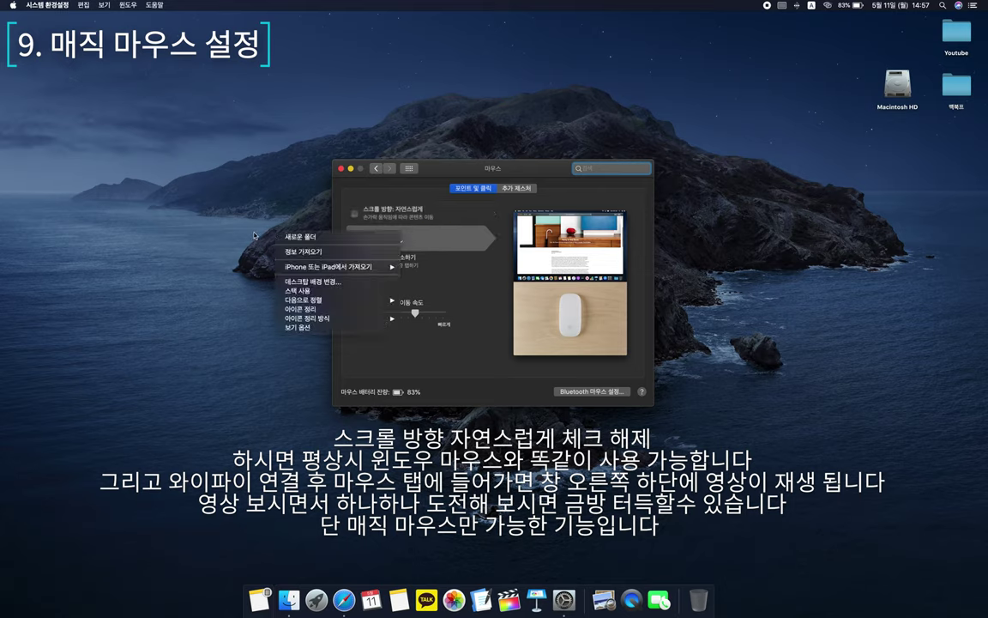
click(348, 240)
- Try the mouse with secondary click (보조 클릭) off and with a faster tracking speed (이동 속도), and restore both settings
click(357, 240)
click(281, 237)
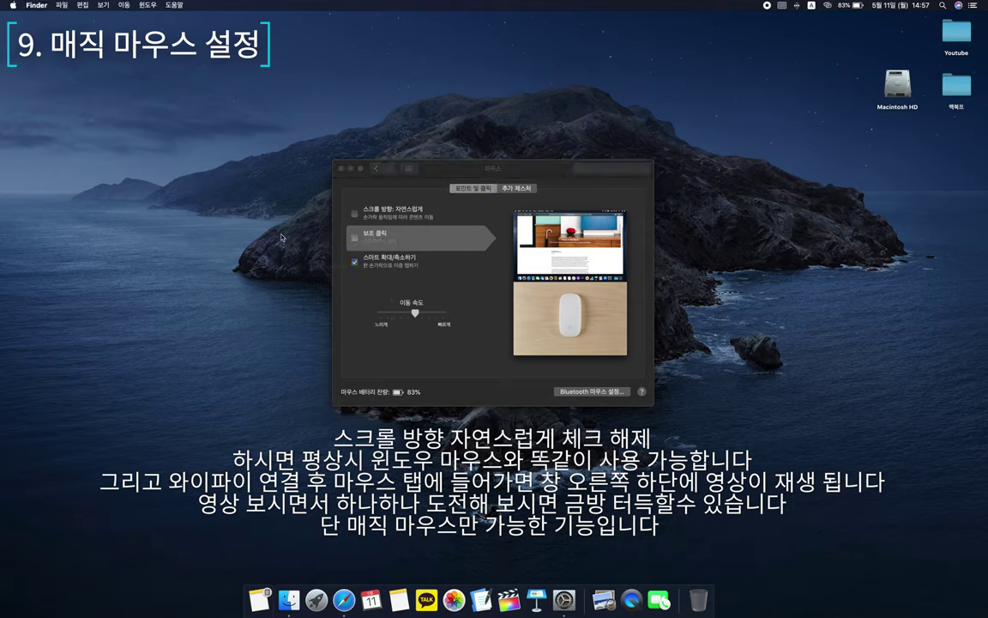
click(336, 221)
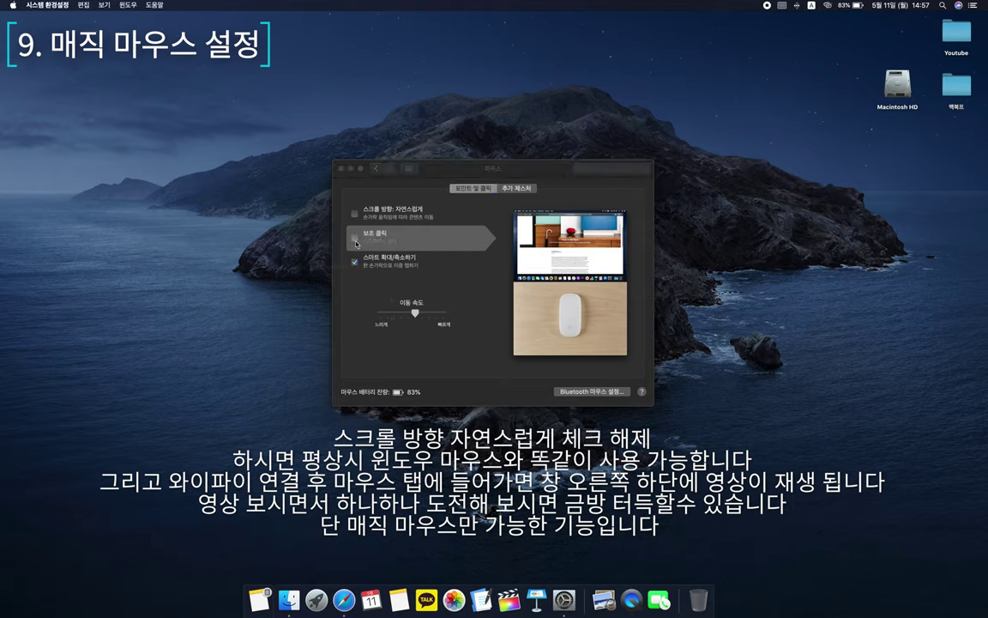
right_click(301, 239)
click(354, 237)
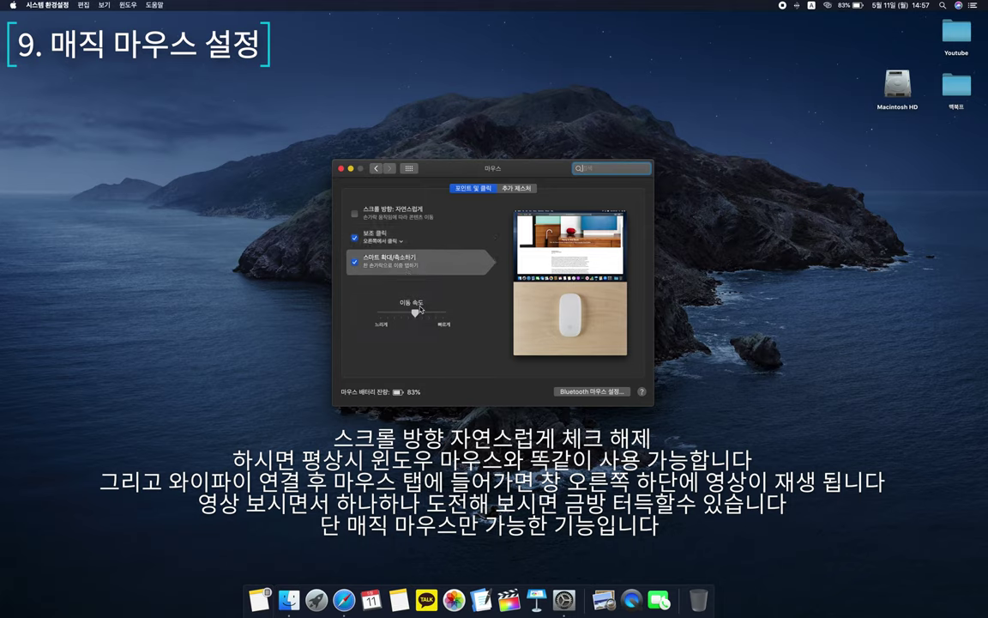
drag(415, 312, 443, 313)
click(415, 314)
- View the mouse's additional gestures (추가 제스처) and try switching to full-screen Safari and back, and opening Mission Control
click(516, 187)
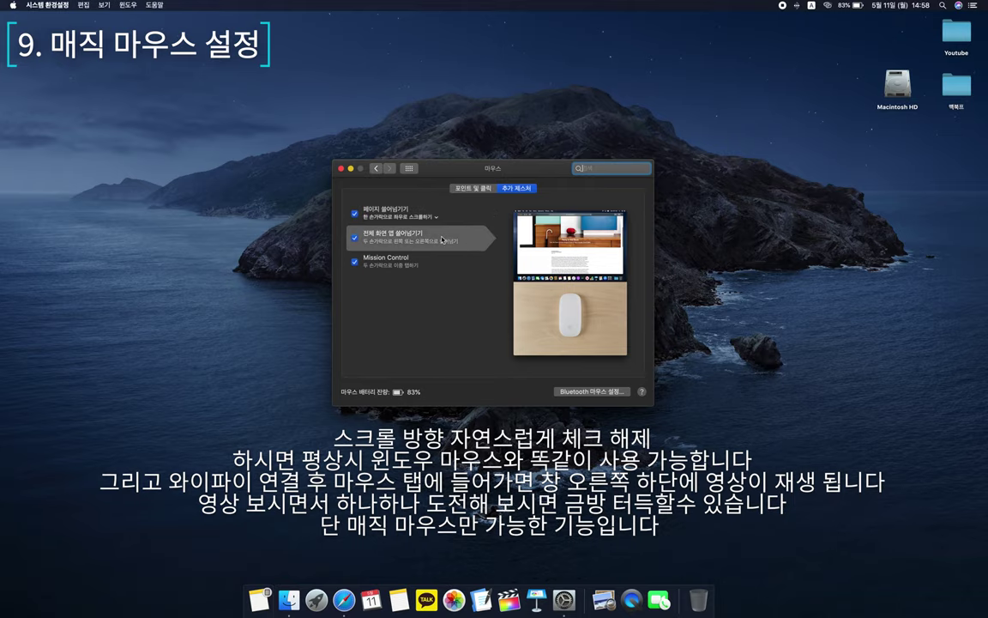
key(ctrl+Left)
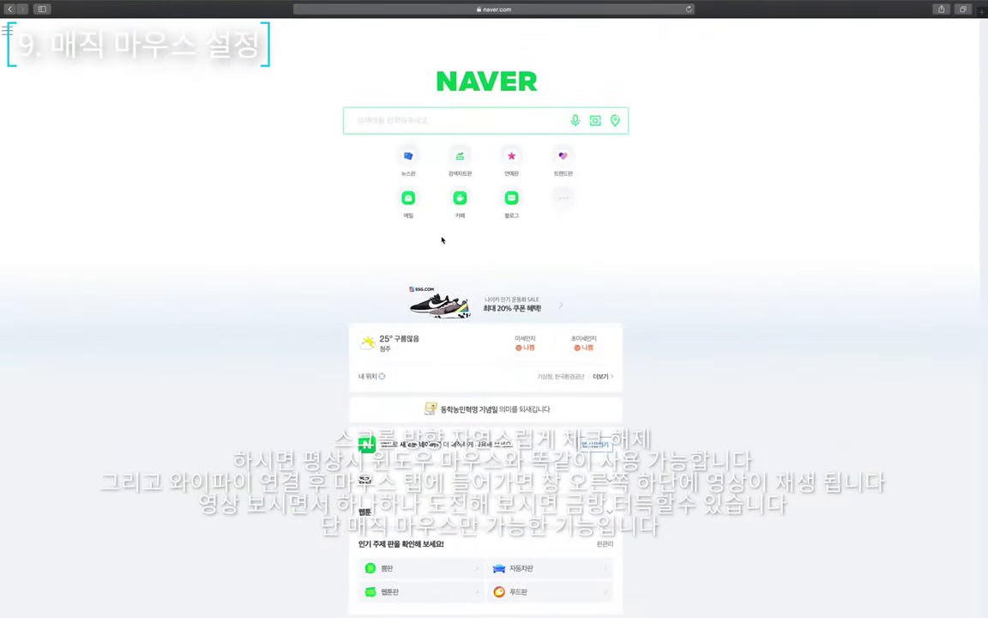
key(ctrl+Right)
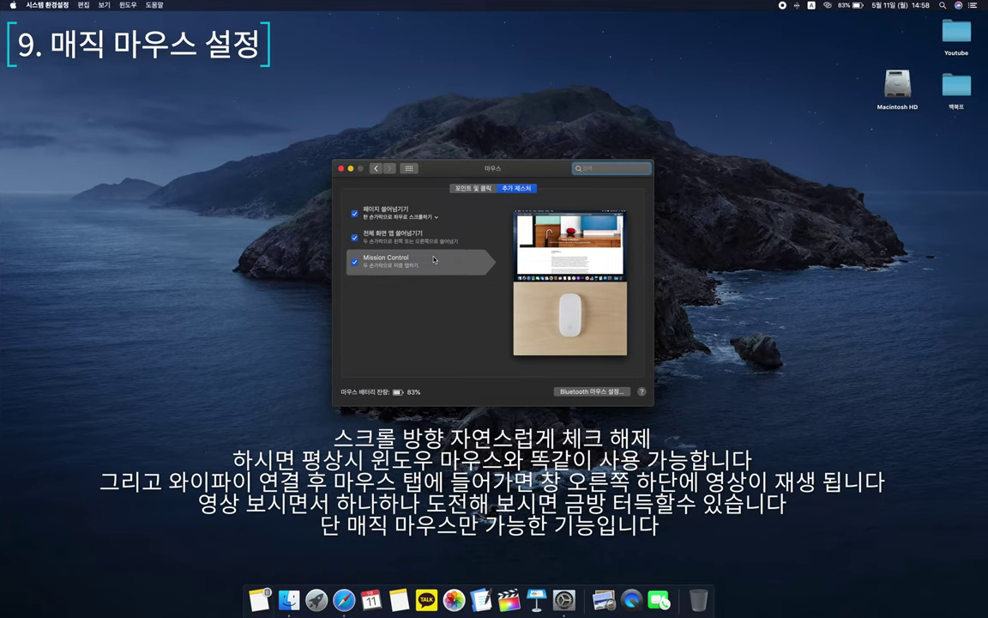
key(ctrl+Up)
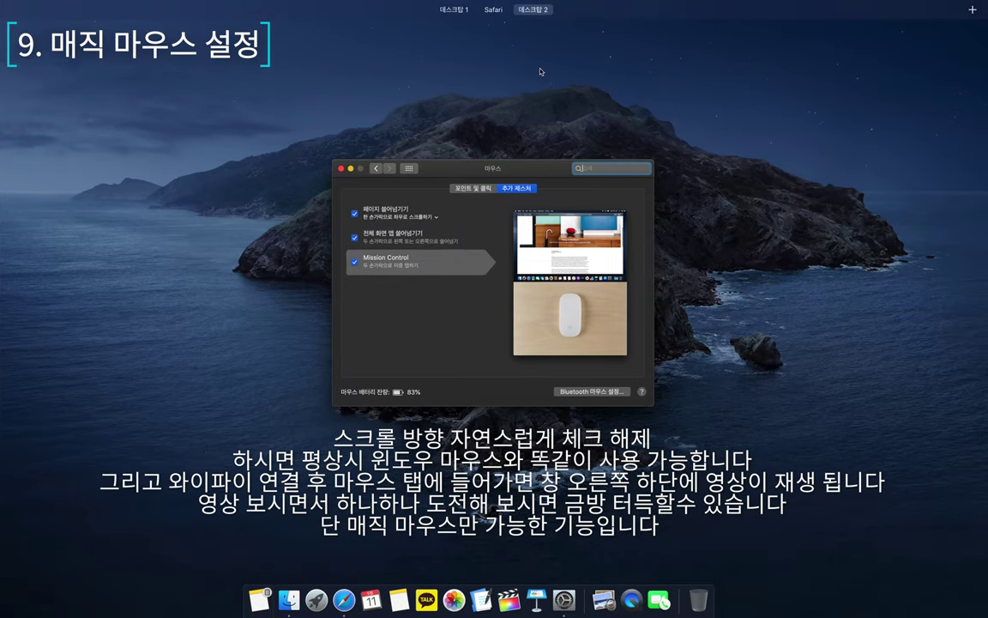
mouse_move(486, 21)
click(446, 33)
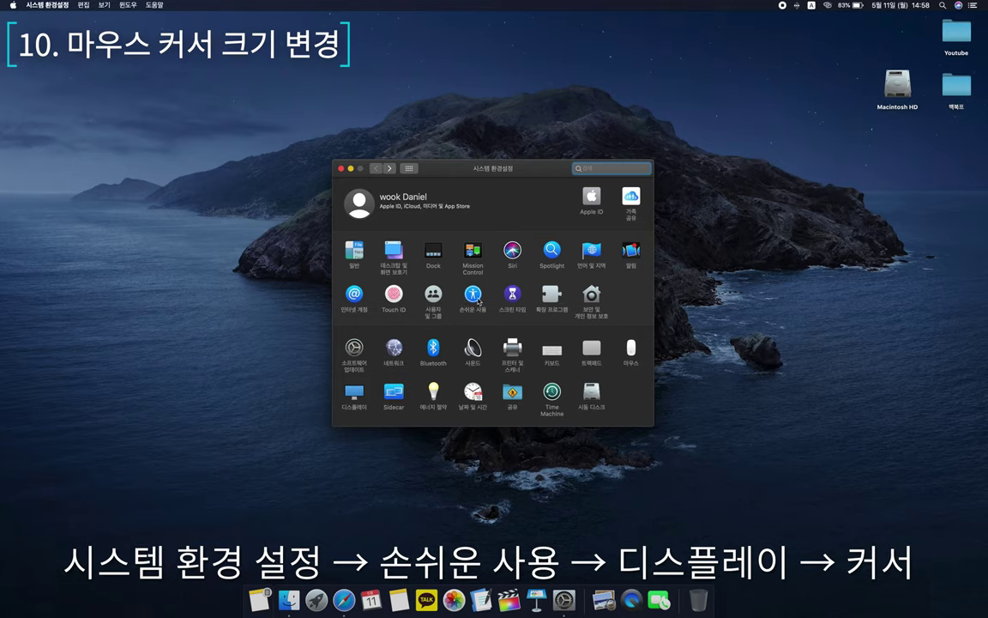
- Set the cursor size (커서 크기) to normal (보통) in the cursor (커서) settings of Accessibility's Display (디스플레이) section
click(478, 300)
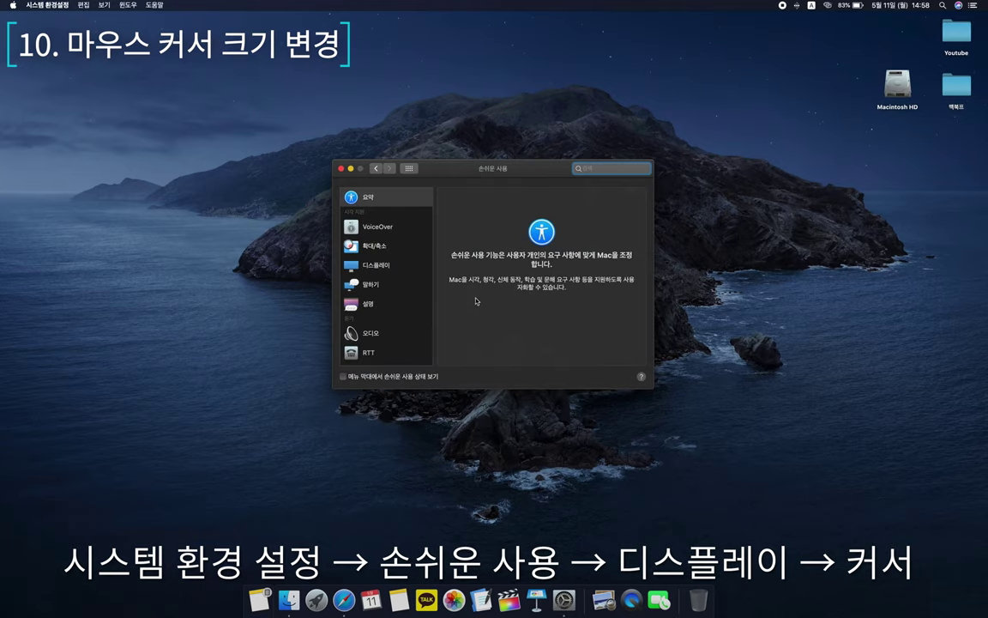
click(386, 270)
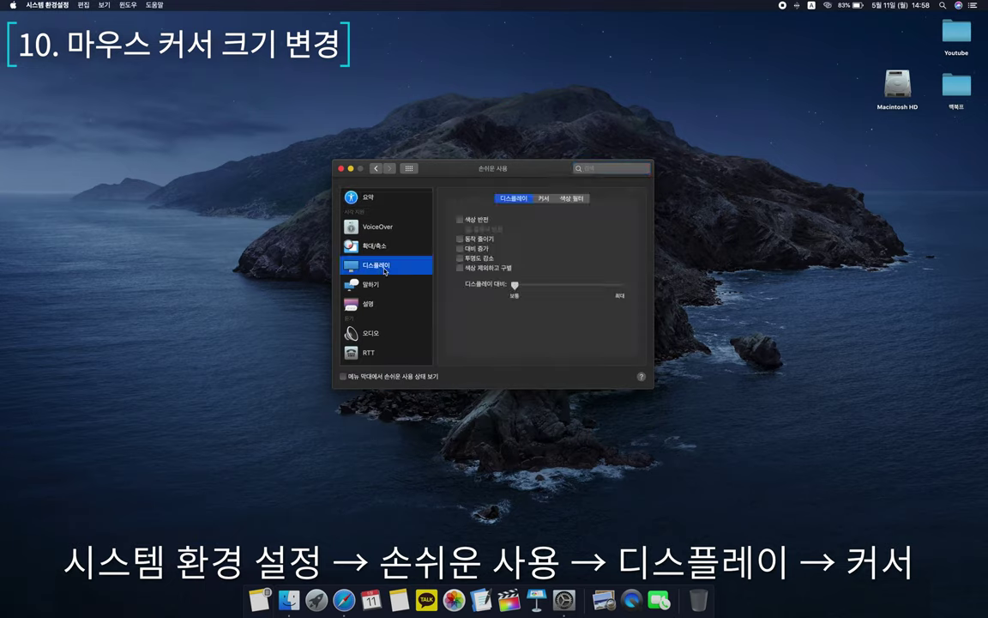
click(544, 198)
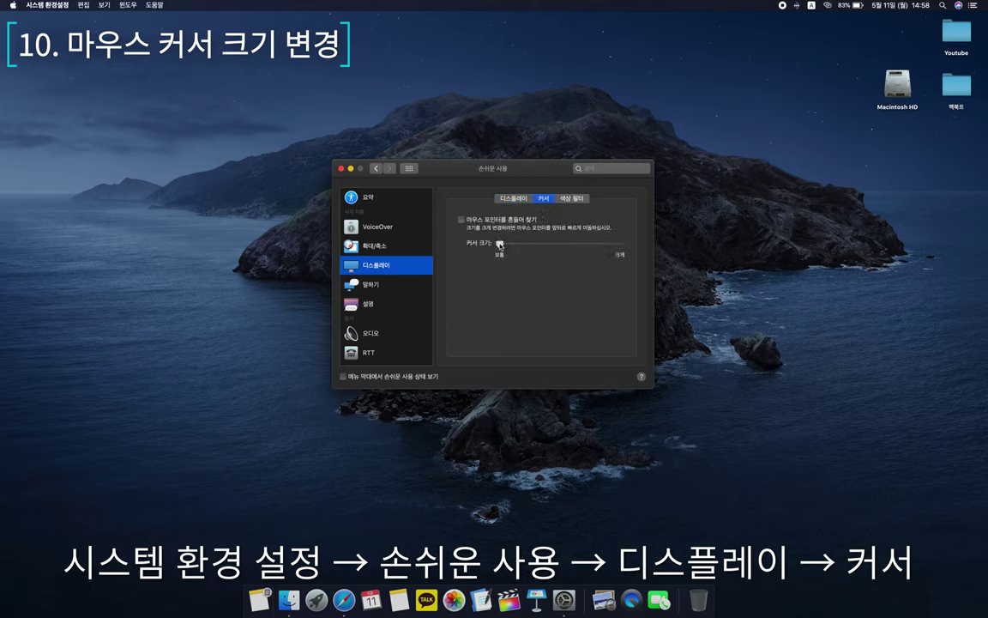
drag(623, 250, 461, 226)
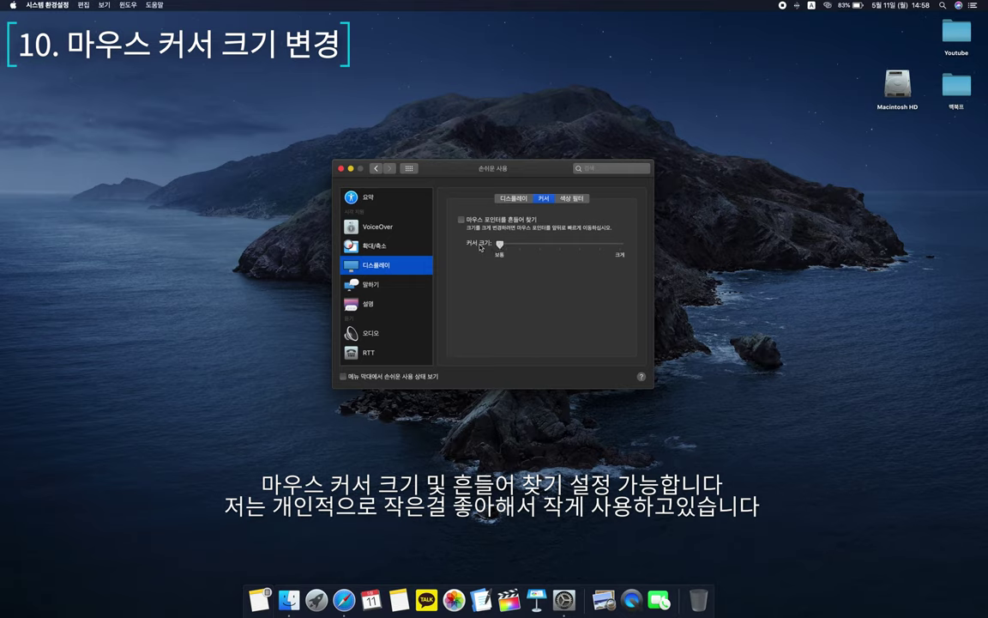